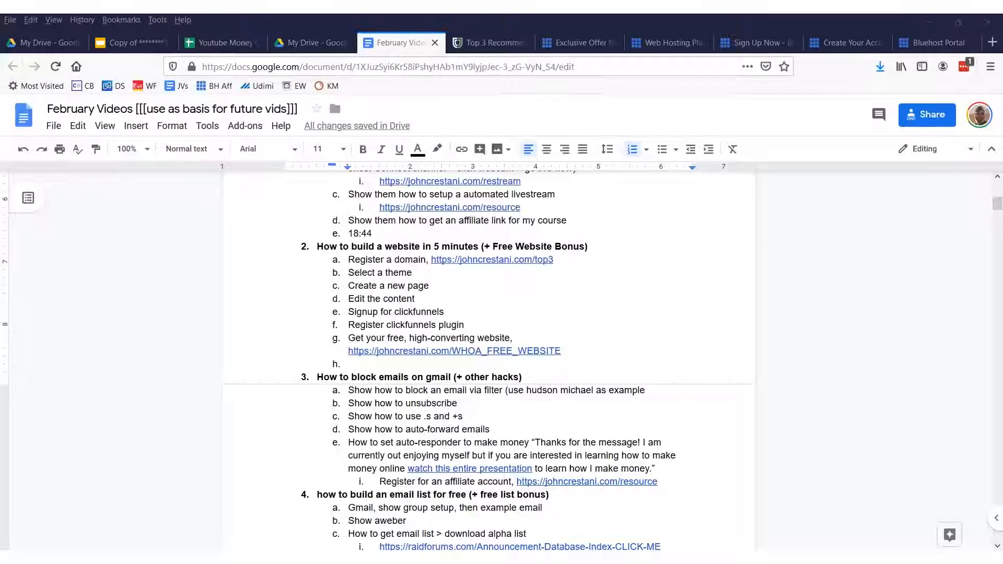
# Switch to the recommended website hosting providers page and open the Bluehost sign-up offer.
pyautogui.click(475, 41)
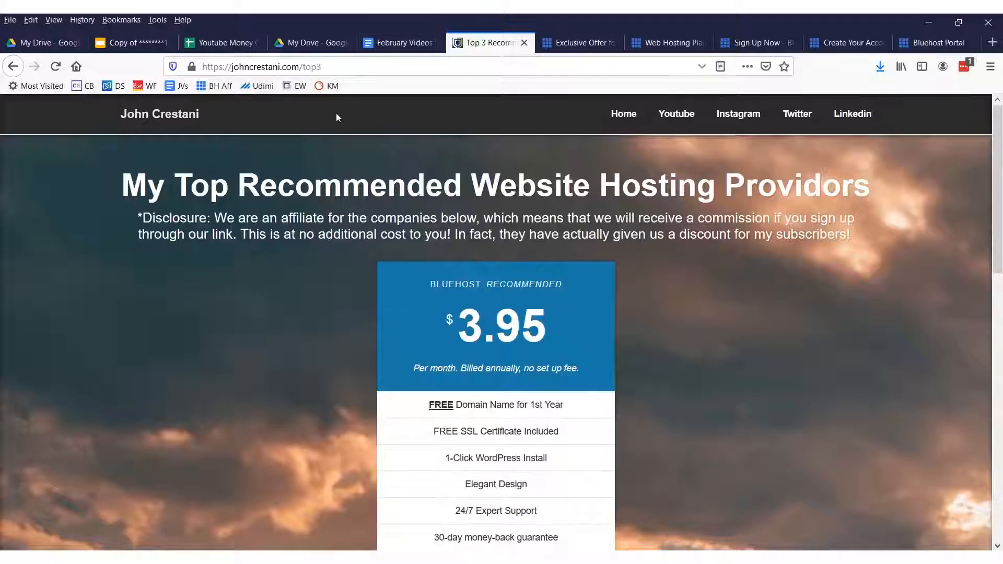
pyautogui.scroll(-4, 335, 178)
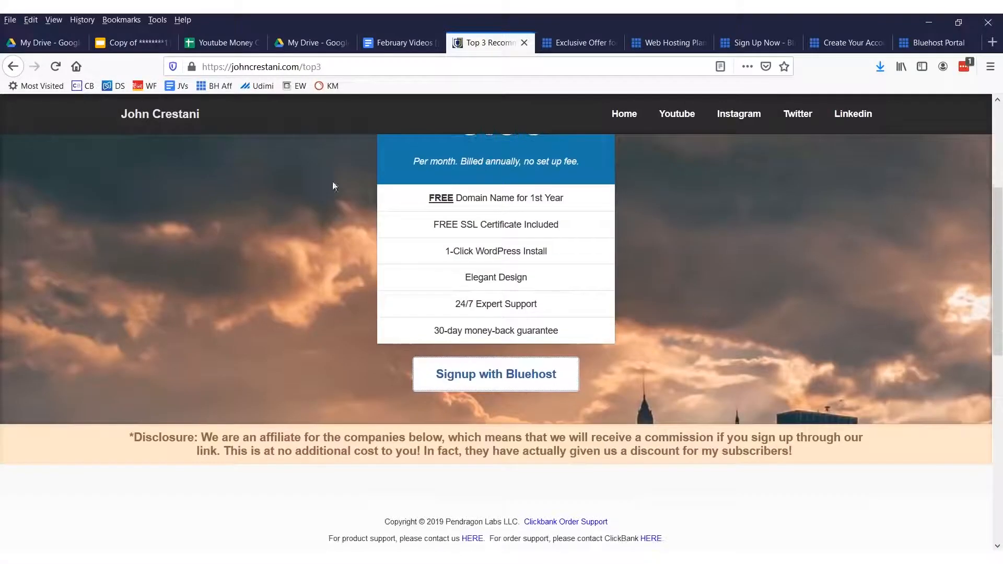
pyautogui.scroll(1, 525, 444)
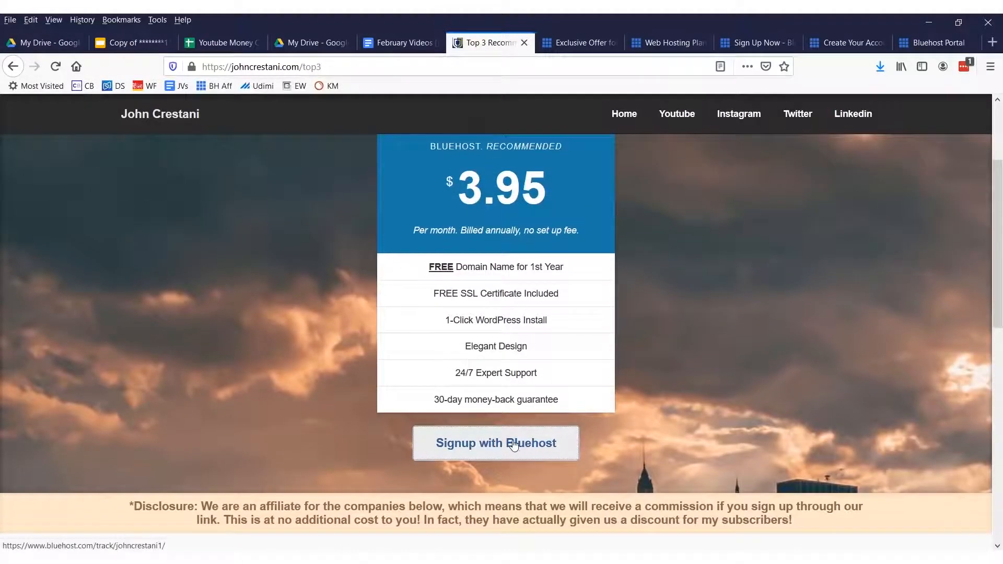
pyautogui.click(513, 444)
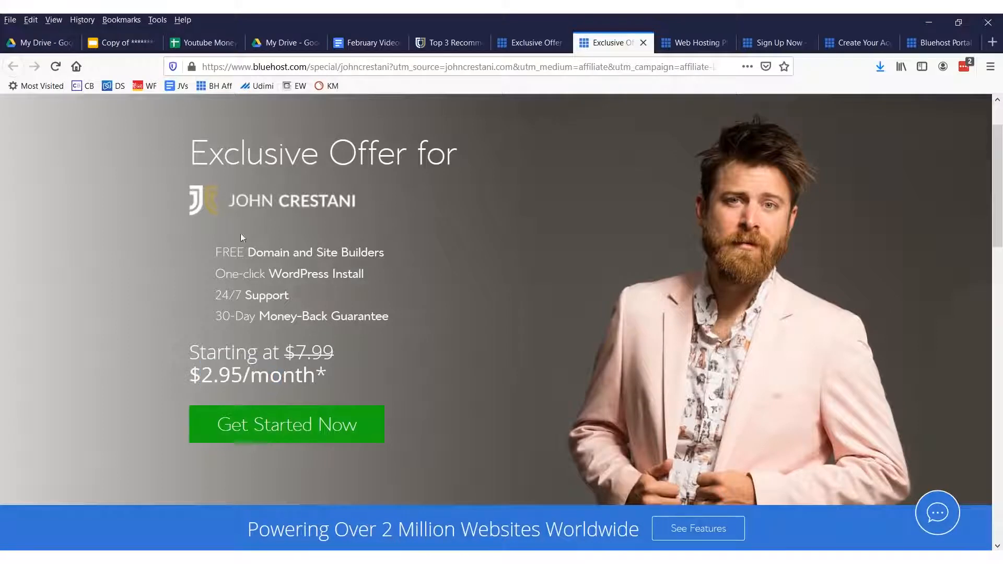
# Review the Bluehost offer's free domain and starting price, and compare the features of the hosting plans.
pyautogui.moveTo(220, 250); pyautogui.dragTo(434, 274)
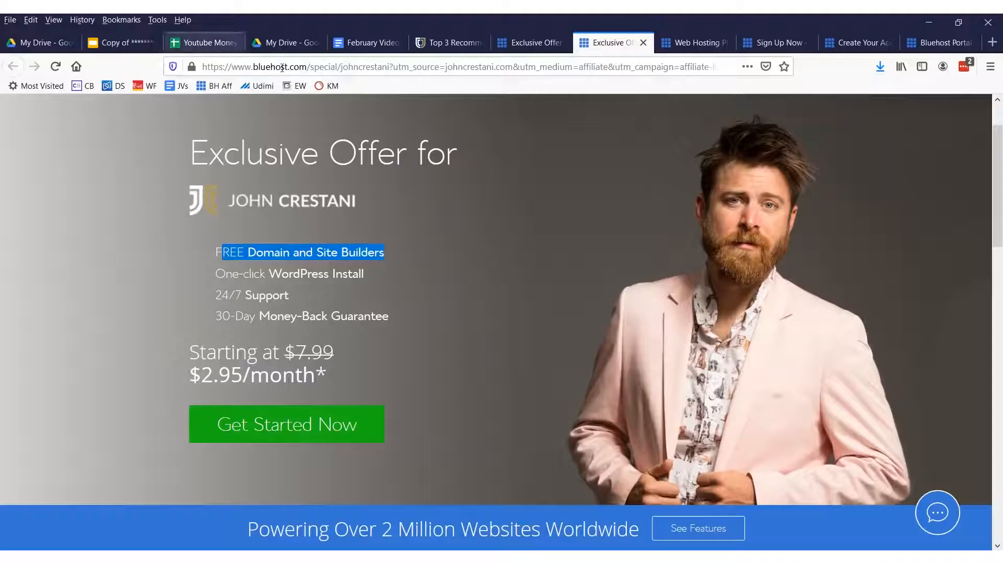
pyautogui.moveTo(309, 67); pyautogui.dragTo(255, 65)
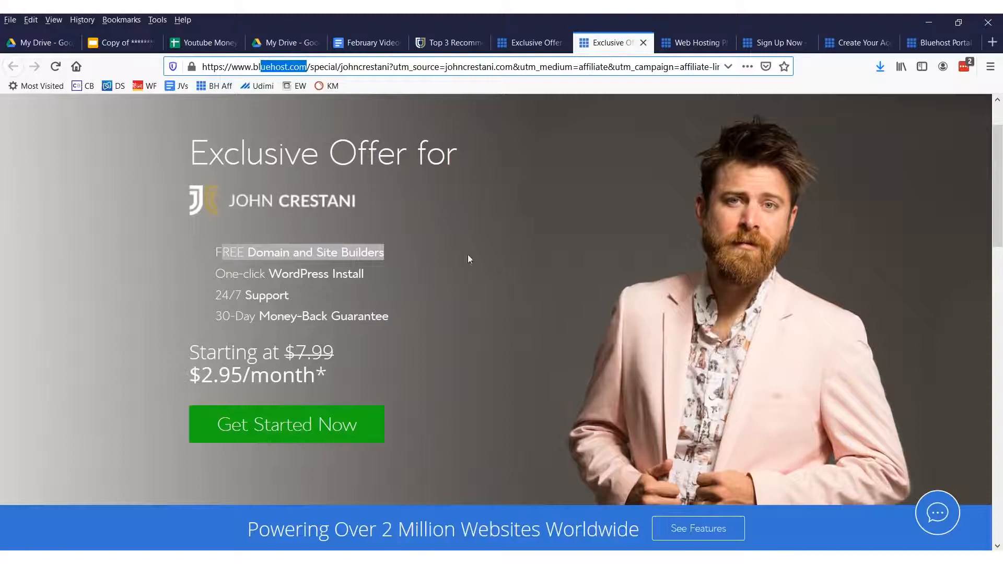
pyautogui.moveTo(204, 367); pyautogui.dragTo(337, 393)
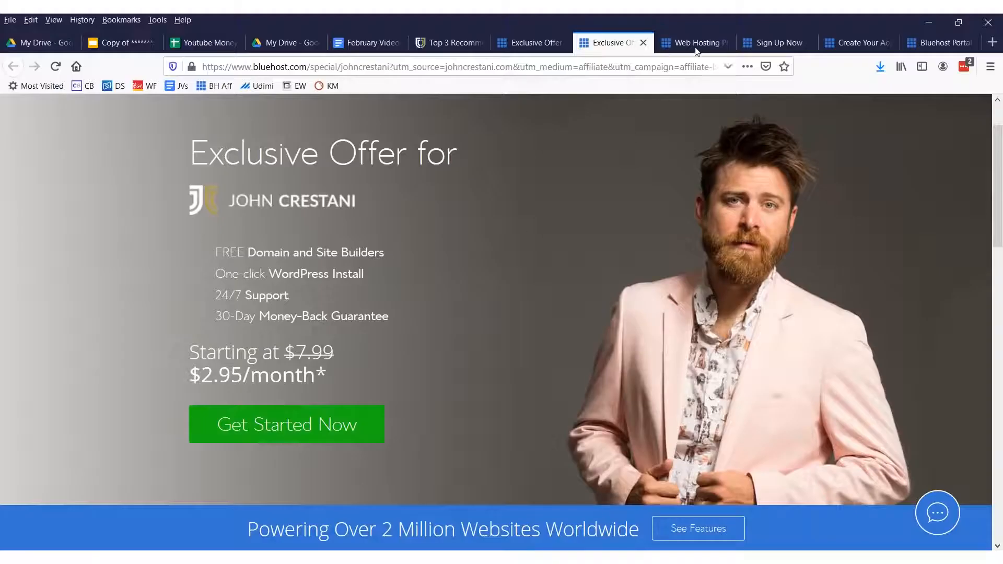
pyautogui.click(696, 46)
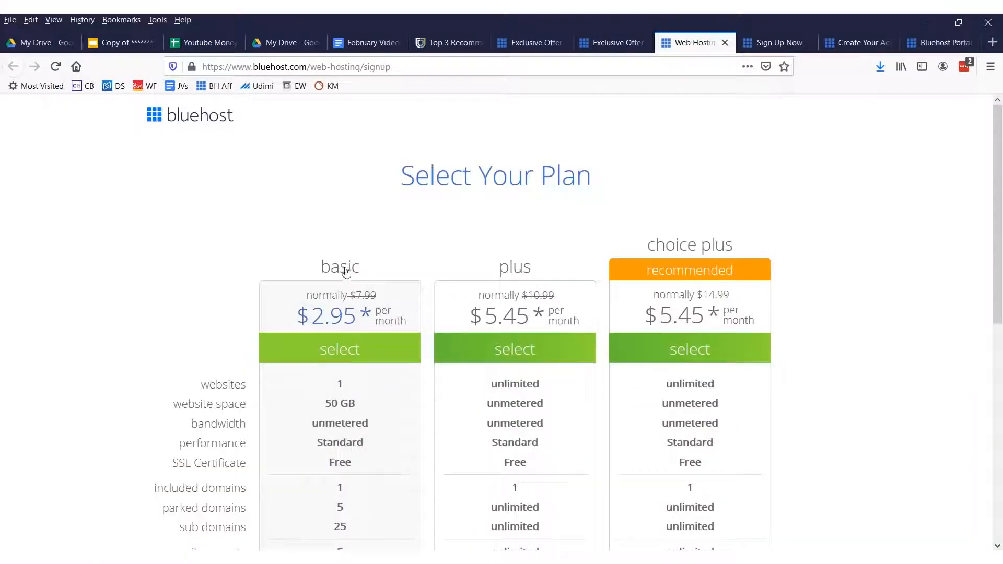
pyautogui.scroll(-3, 365, 285)
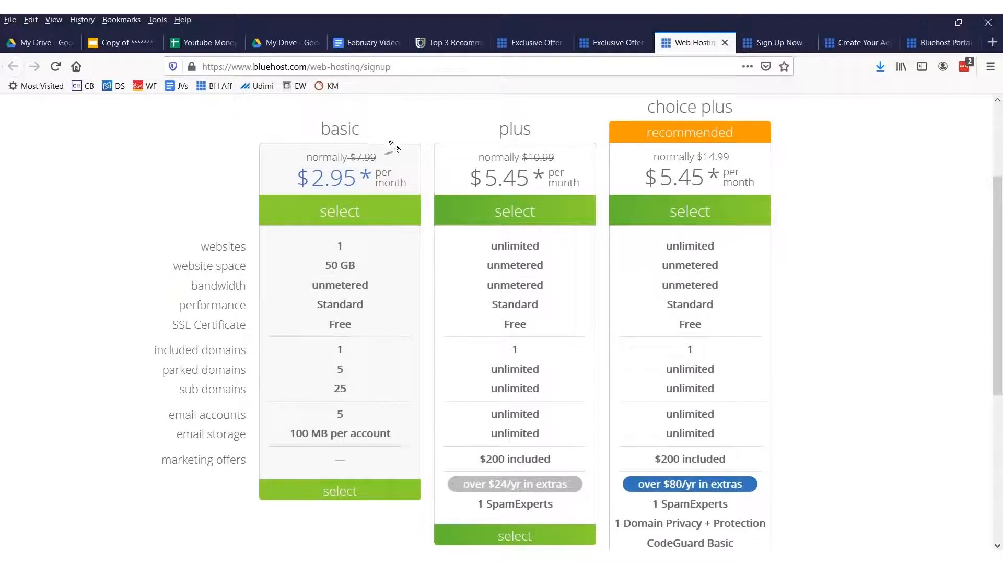
pyautogui.scroll(-6, 528, 374)
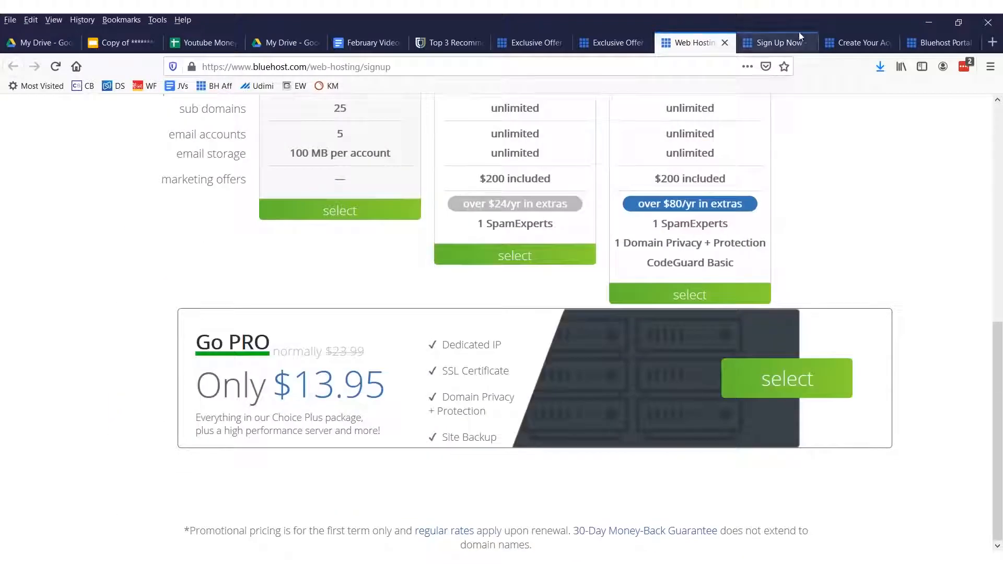
# Create the new domain ilovehedgehogsdoyou.com for the hosting sign-up and check its availability.
pyautogui.click(779, 42)
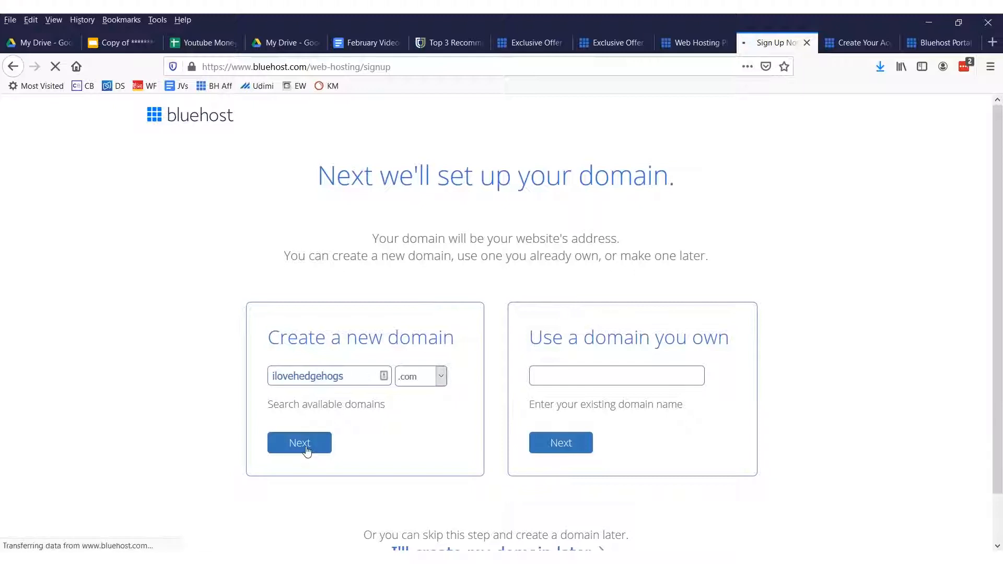
pyautogui.hotkey('alt', 'Left')
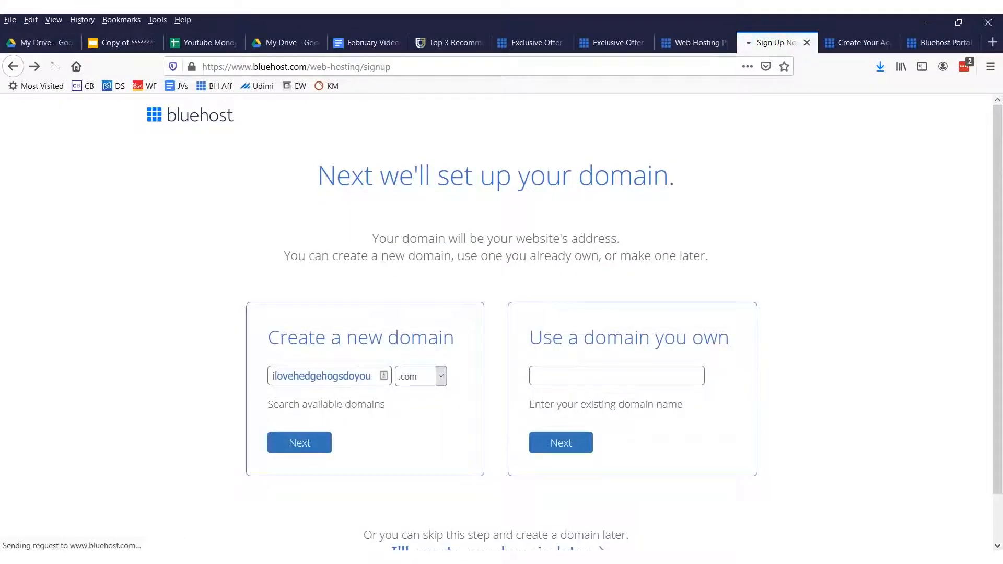
pyautogui.moveTo(296, 244); pyautogui.dragTo(645, 331)
pyautogui.click(645, 332)
pyautogui.scroll(-5, 627, 314)
pyautogui.scroll(5, 627, 291)
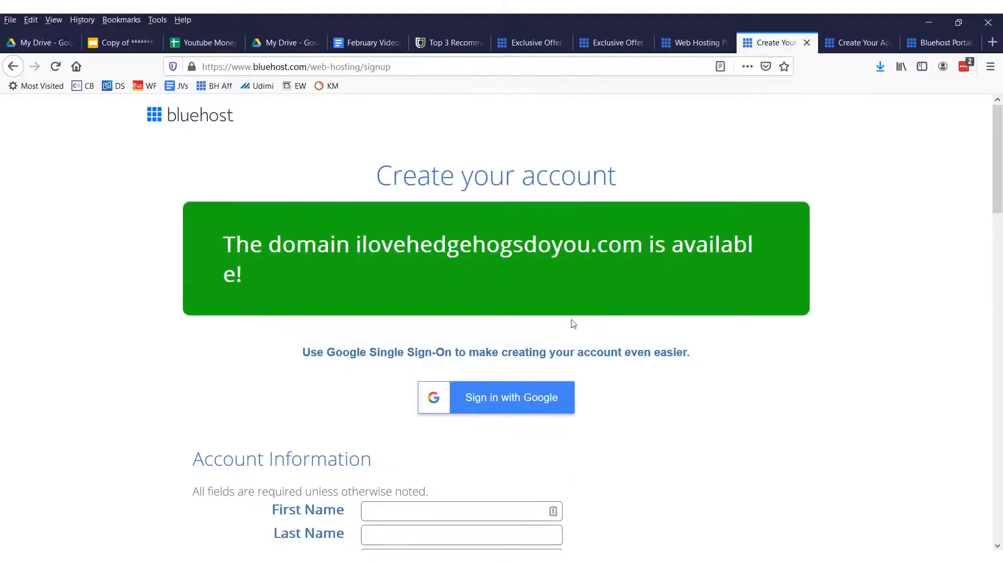
# Look over the account information fields and set the account plan to Basic 36 Month Price - $2.95/mo.
pyautogui.scroll(-6, 574, 324)
pyautogui.moveTo(382, 158); pyautogui.dragTo(687, 249)
pyautogui.click(472, 242)
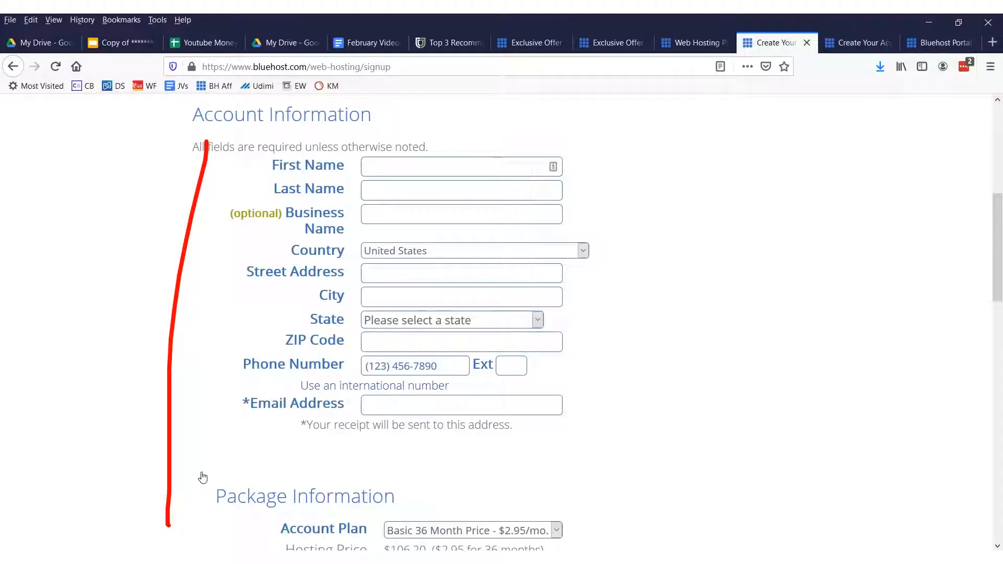
pyautogui.scroll(-6, 590, 411)
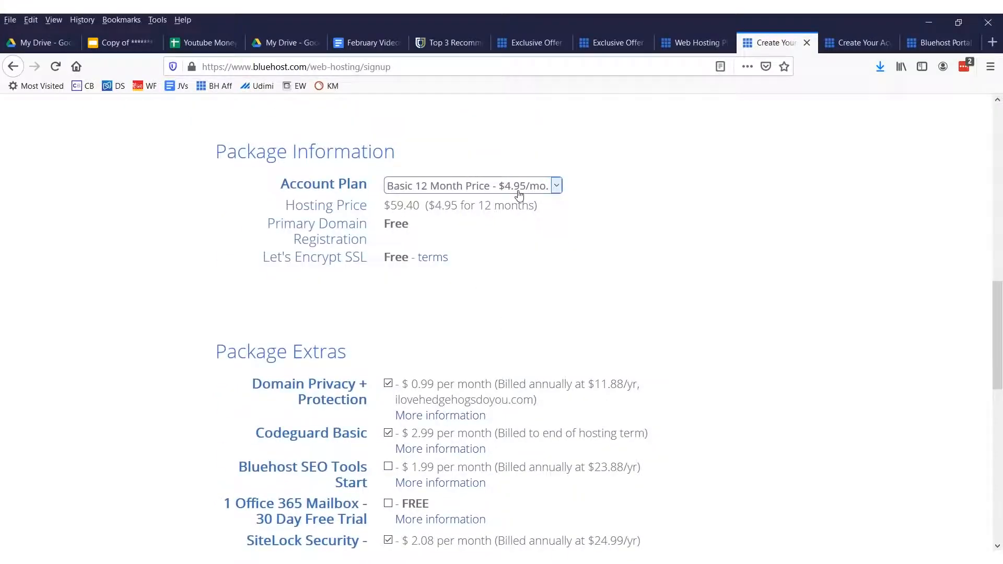
pyautogui.click(519, 195)
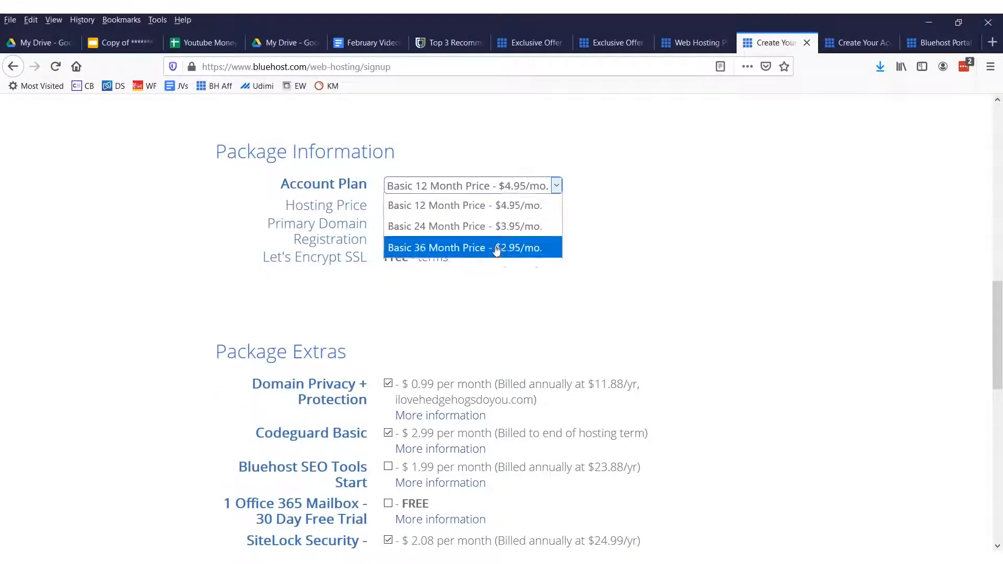
pyautogui.click(495, 249)
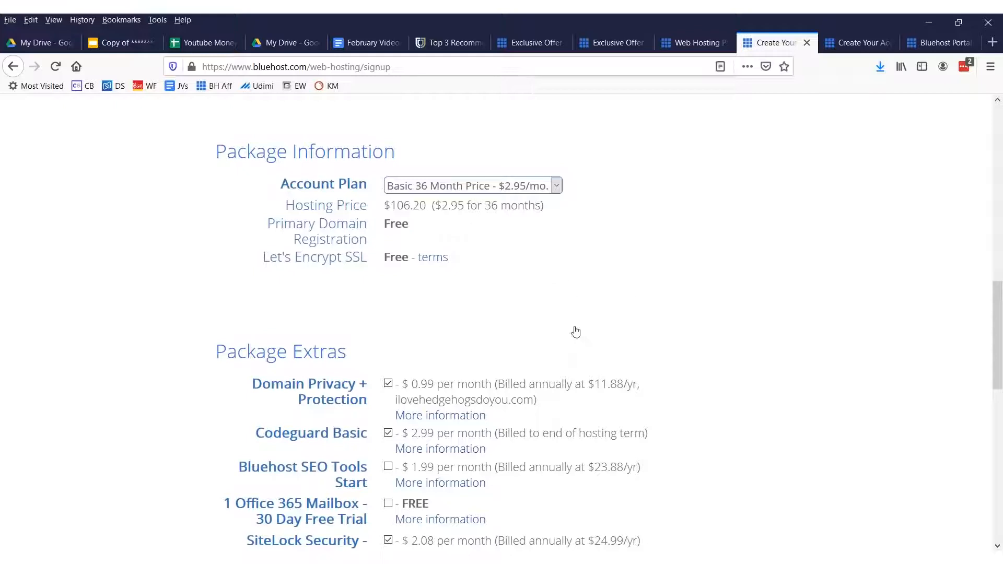
# Remove Codeguard Basic and SiteLock Security from the package extras, and review the payment fields and terms agreement.
pyautogui.scroll(-4, 463, 288)
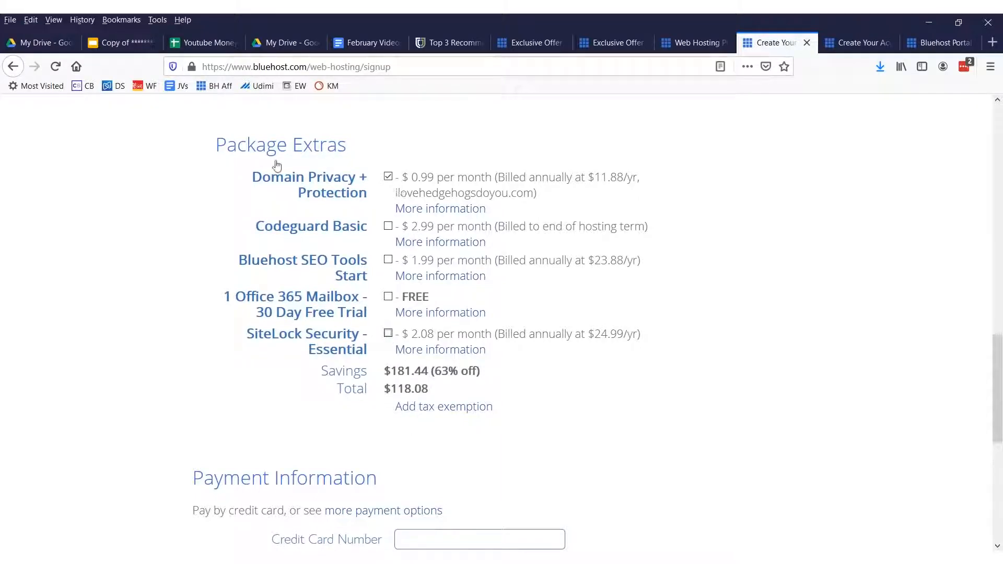
pyautogui.scroll(-6, 757, 410)
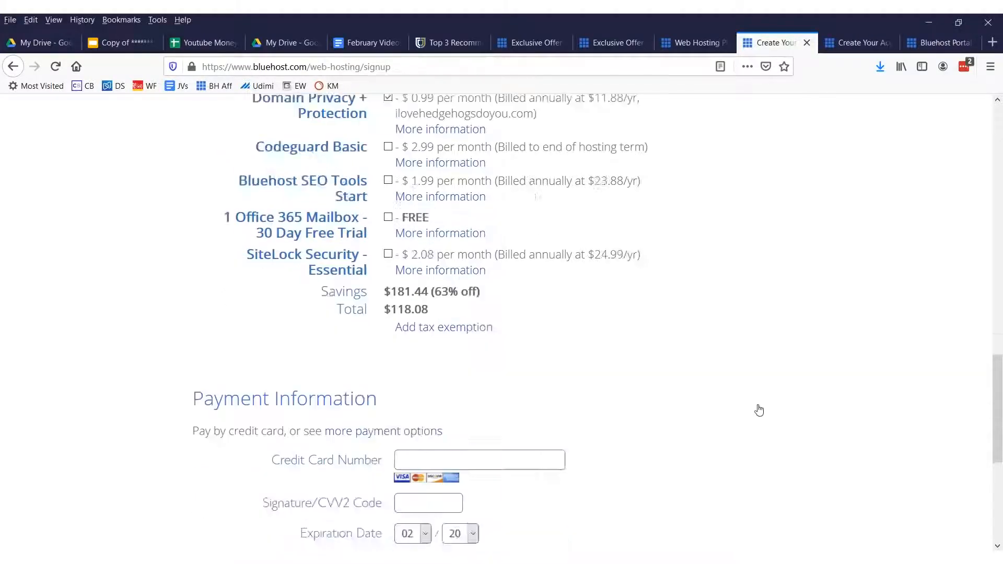
pyautogui.moveTo(166, 301)
pyautogui.mouseDown()
pyautogui.moveTo(803, 190)
pyautogui.moveTo(11, 94)
pyautogui.mouseUp()
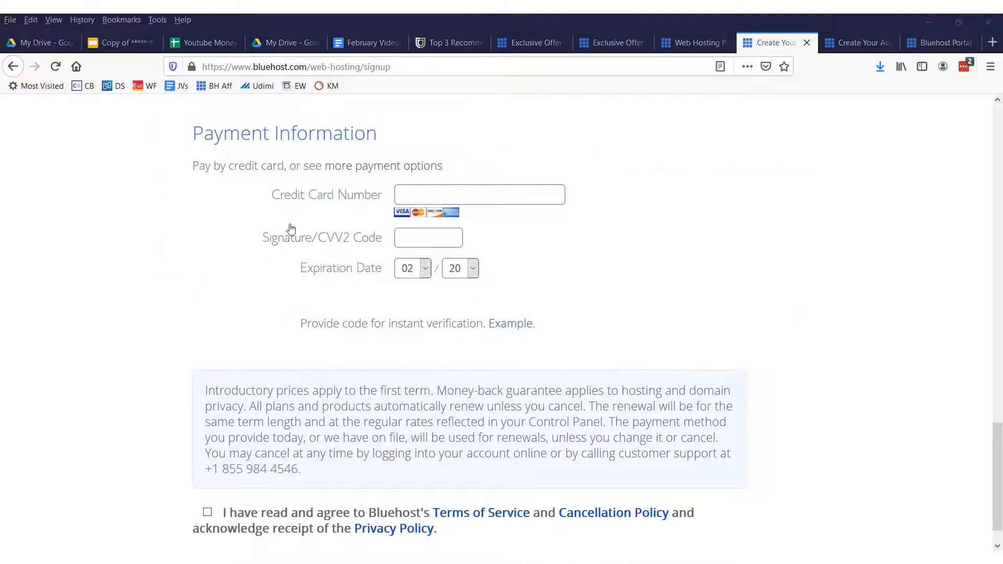
pyautogui.scroll(-1, 291, 230)
pyautogui.click(208, 472)
pyautogui.moveTo(214, 459); pyautogui.dragTo(211, 448)
pyautogui.moveTo(123, 460); pyautogui.dragTo(165, 500)
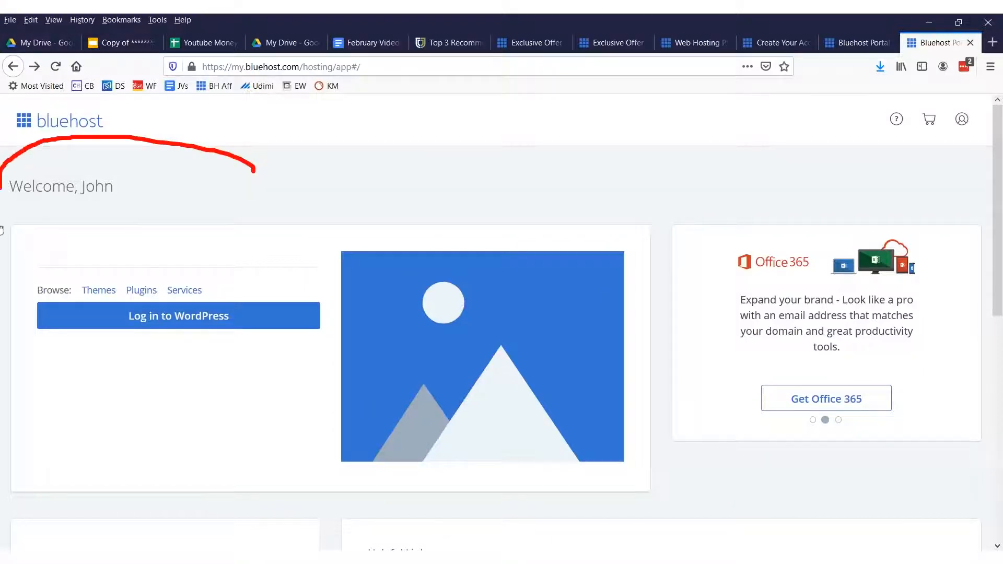
# Open My Sites from the WordPress helpful links on the hosting account's home page.
pyautogui.scroll(-5, 392, 314)
pyautogui.scroll(-3, 410, 191)
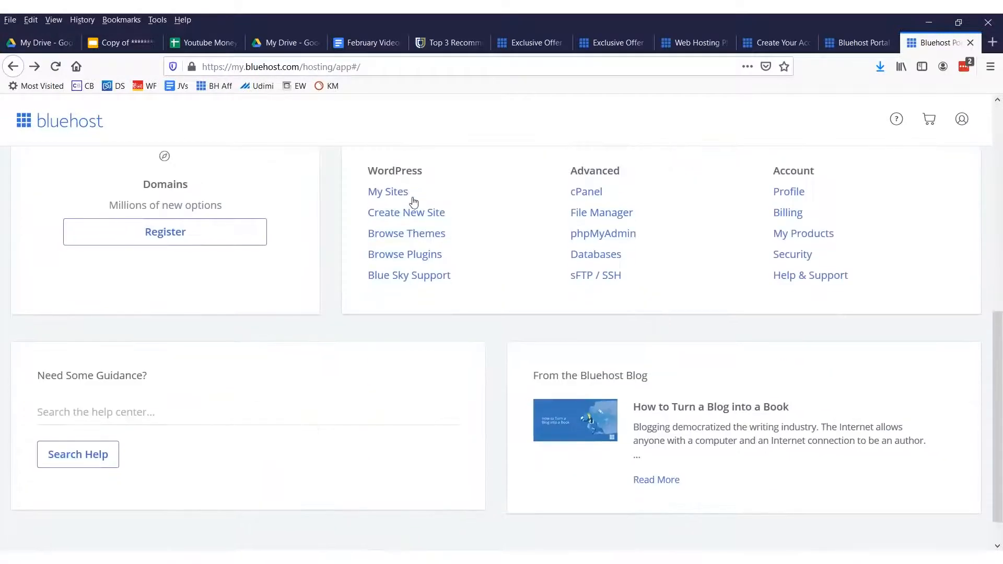
pyautogui.scroll(2, 425, 247)
pyautogui.scroll(1, 425, 248)
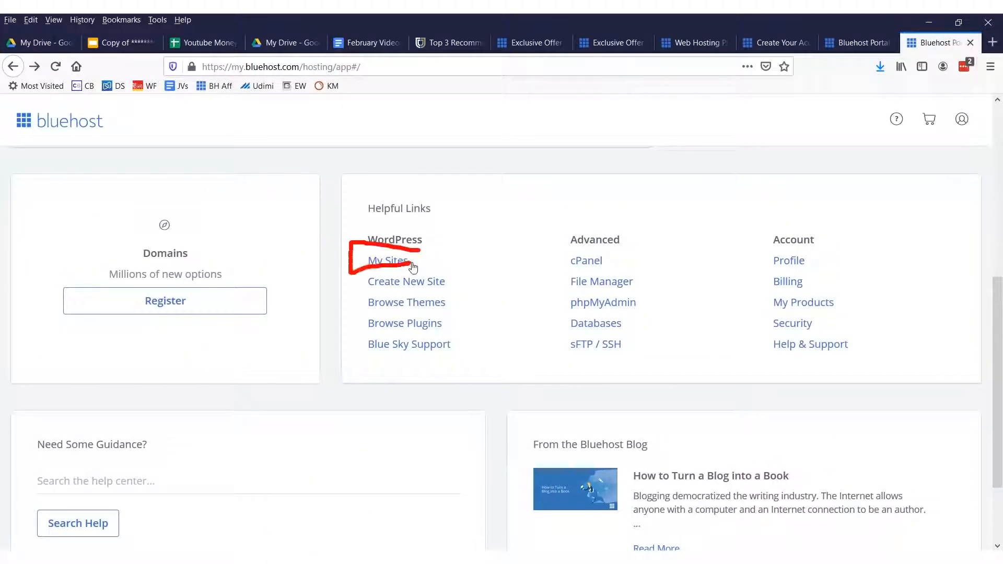
pyautogui.click(363, 269)
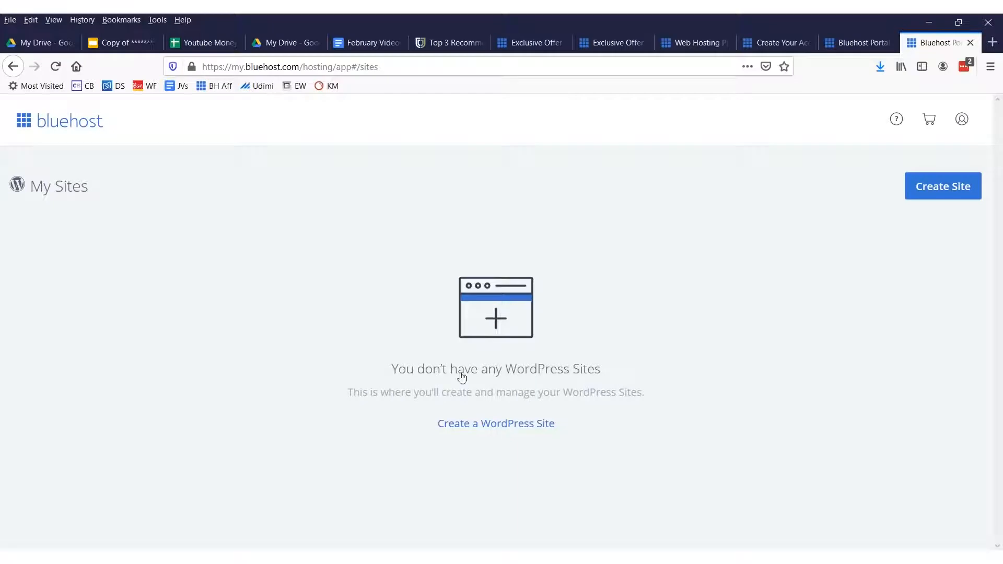
# Start creating a new site from the My Sites page.
pyautogui.tripleClick(599, 368)
pyautogui.click(668, 369)
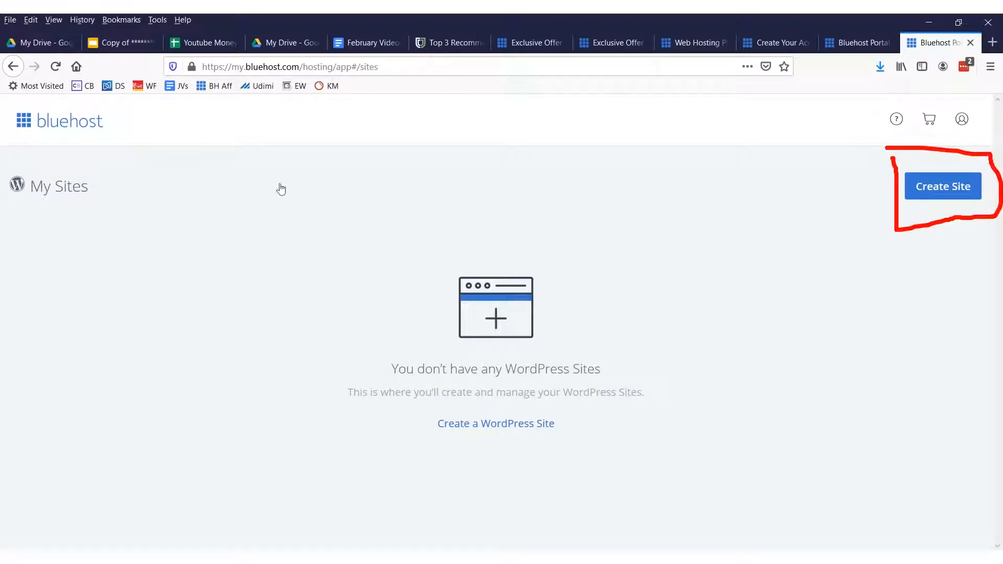
pyautogui.moveTo(117, 252); pyautogui.dragTo(877, 195)
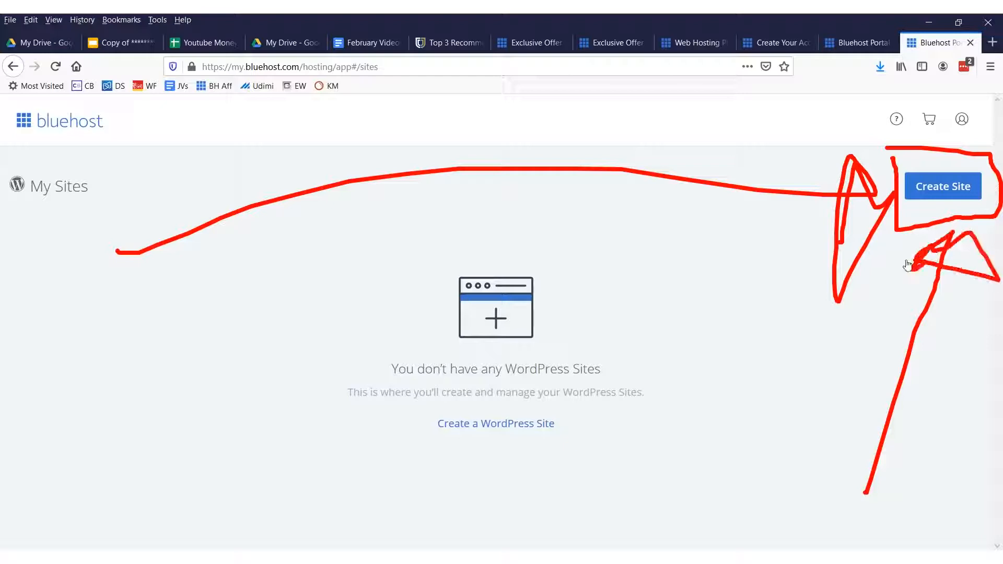
pyautogui.click(930, 189)
# Compare the WordPress and WebsiteBuilder options and choose WordPress for building the website.
pyautogui.scroll(-2, 601, 405)
pyautogui.scroll(2, 580, 395)
pyautogui.moveTo(249, 225); pyautogui.dragTo(258, 237)
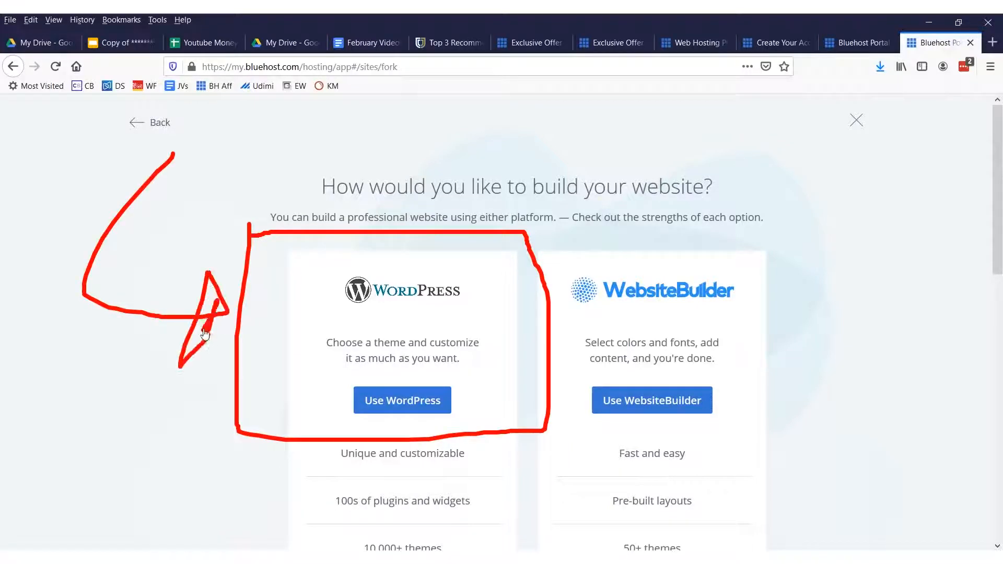
pyautogui.moveTo(542, 119); pyautogui.dragTo(618, 365)
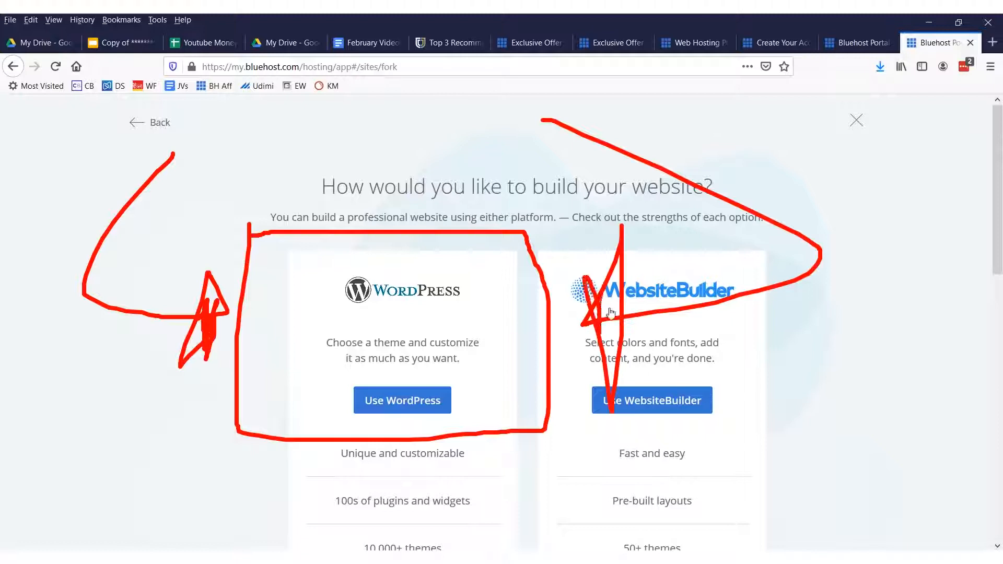
pyautogui.press('Escape')
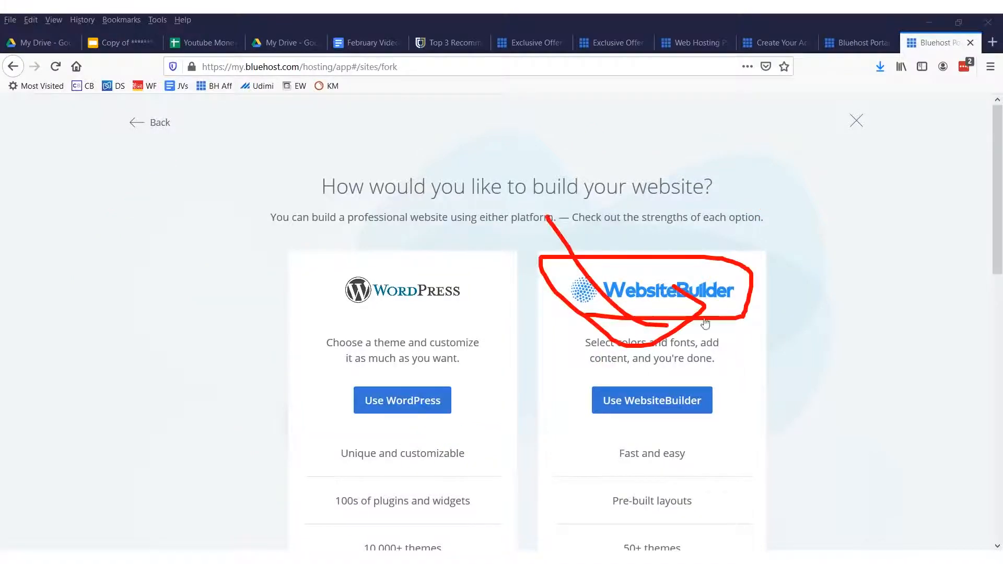
pyautogui.press('Escape')
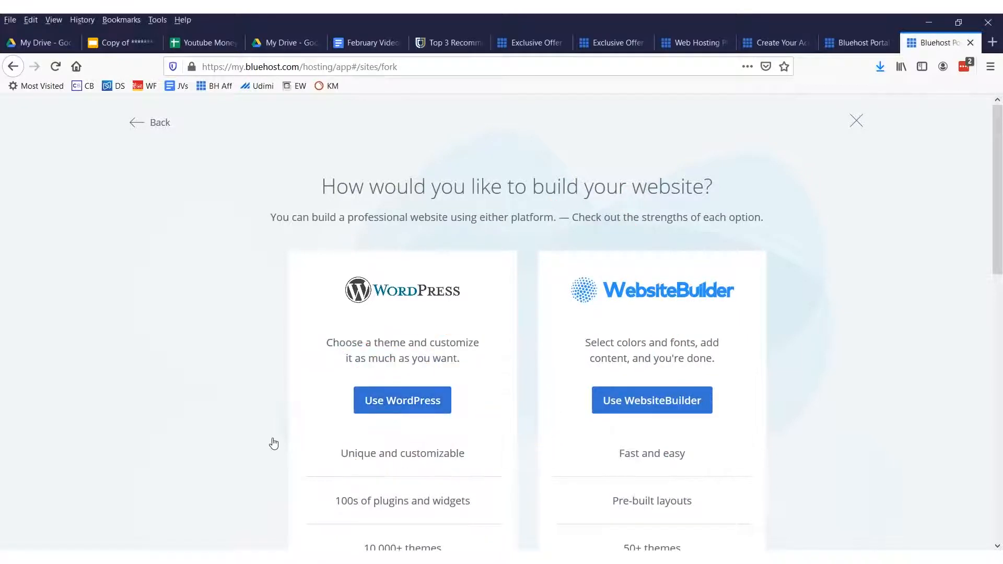
pyautogui.scroll(-3, 450, 403)
pyautogui.moveTo(451, 395)
pyautogui.mouseDown()
pyautogui.moveTo(363, 426)
pyautogui.moveTo(464, 396)
pyautogui.moveTo(515, 441)
pyautogui.mouseUp()
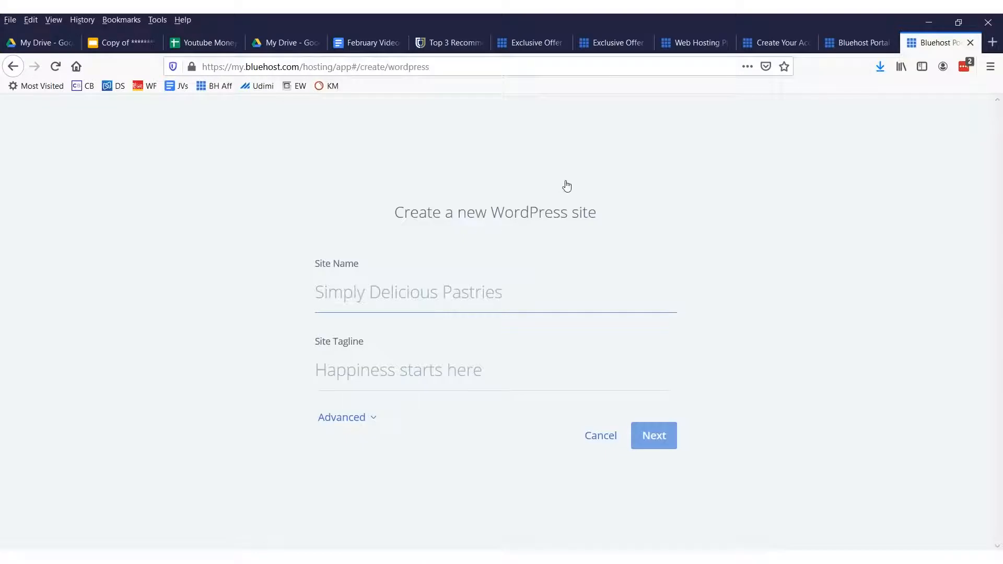
# Name the site "My Weight Loss Blog" with the tagline "Lose Weight and Drink Beer!" and continue to the domain choice.
pyautogui.write('My Weight Loss Blog')
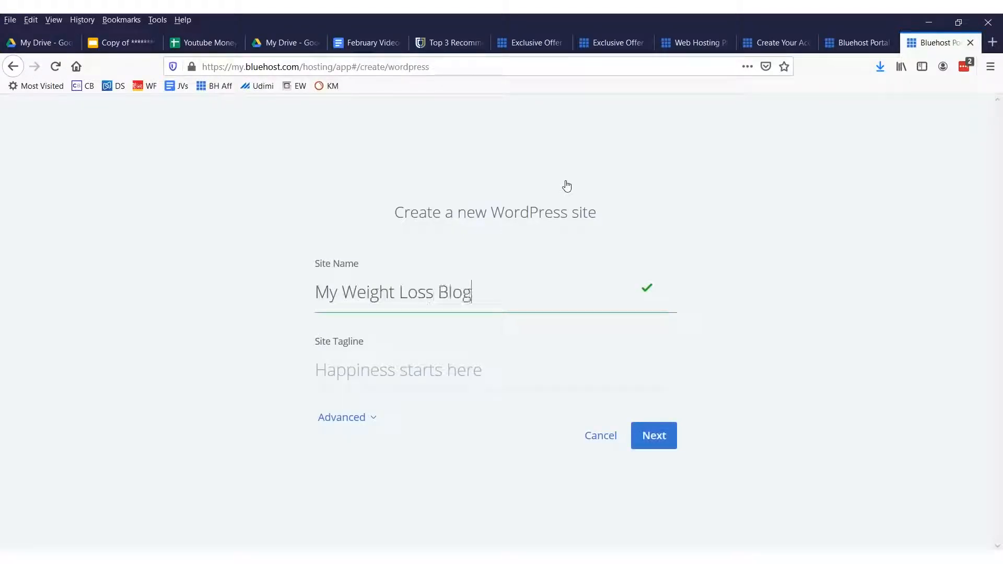
pyautogui.press('Tab')
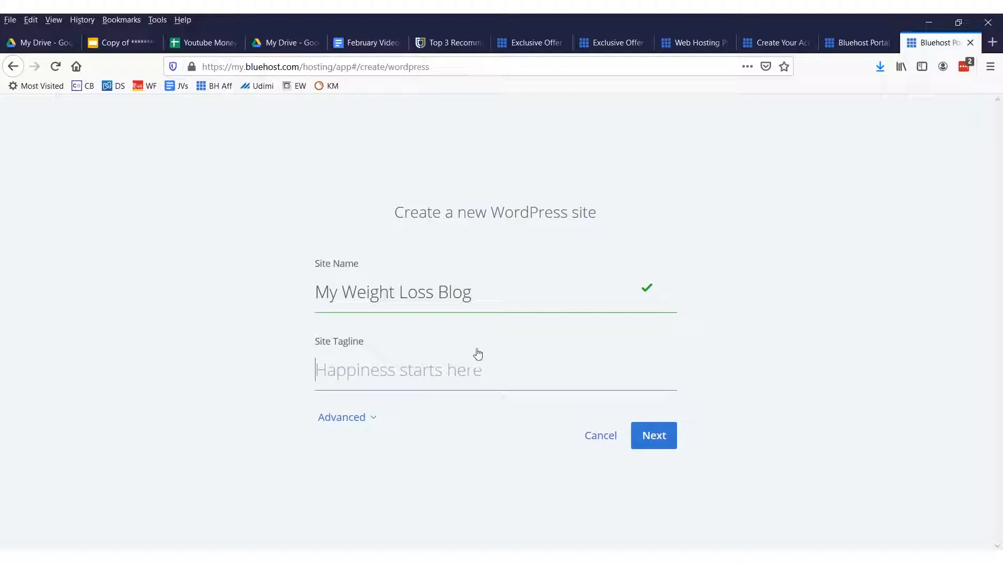
pyautogui.write('Lose Weight and D')
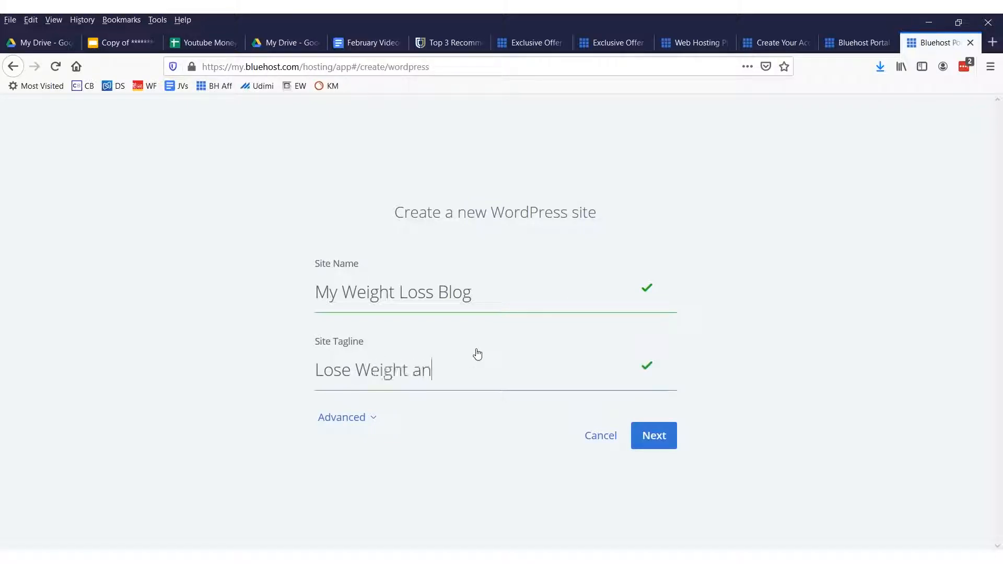
pyautogui.write('Frrink Beer!')
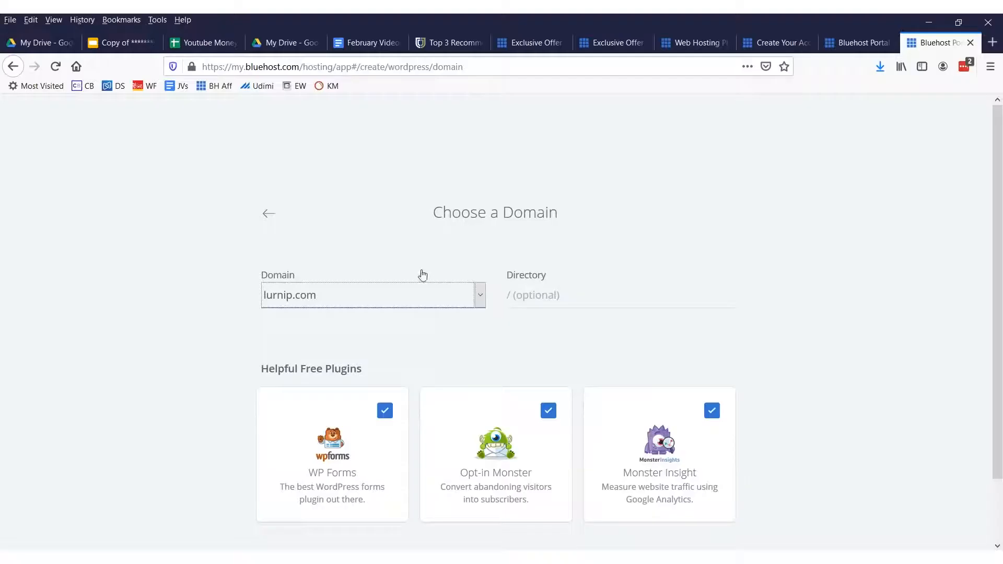
# Choose lurnip.com as the site's domain, keep all three suggested free plugins selected and start the WordPress installation.
pyautogui.click(393, 295)
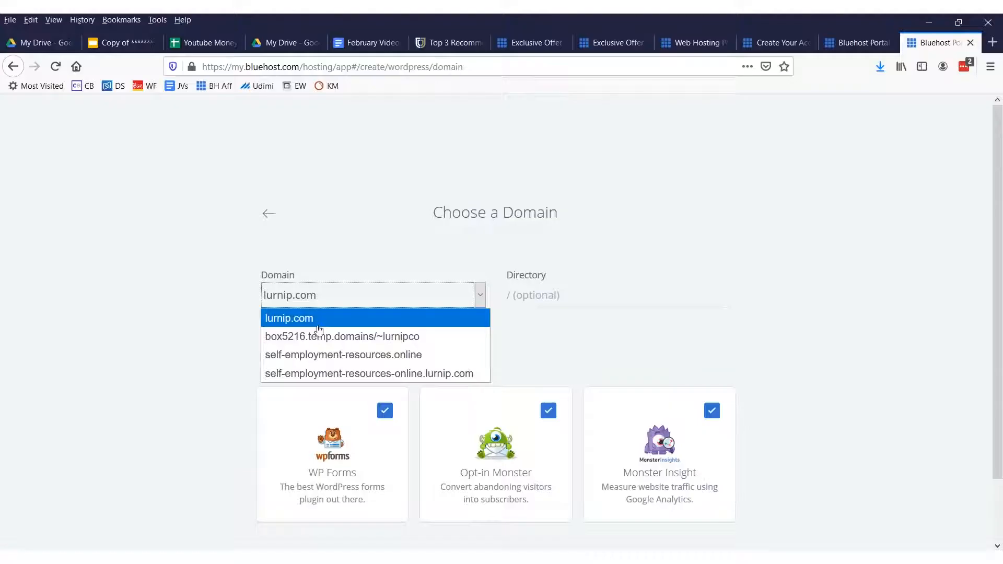
pyautogui.click(312, 319)
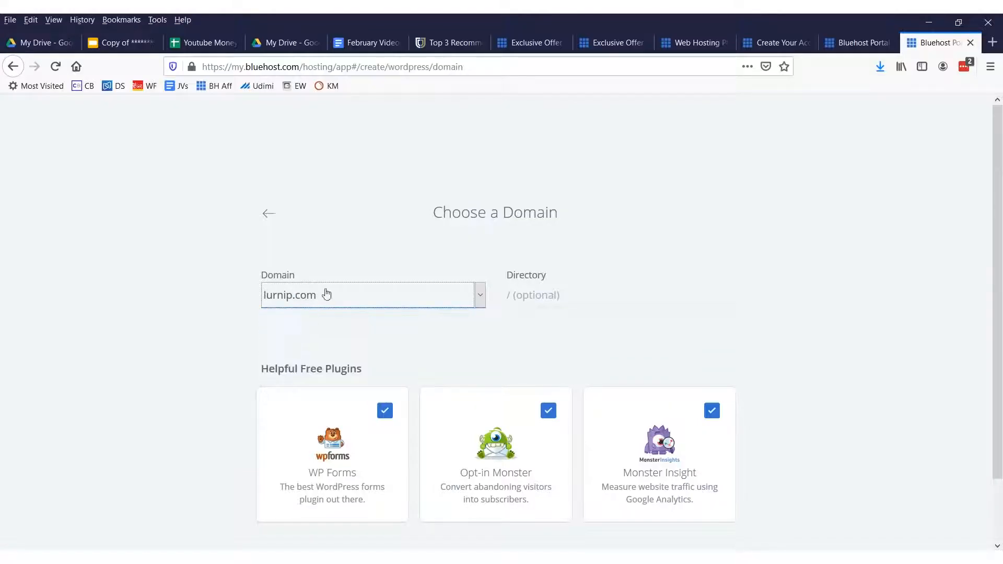
pyautogui.moveTo(348, 253)
pyautogui.mouseDown()
pyautogui.moveTo(356, 330)
pyautogui.moveTo(245, 264)
pyautogui.moveTo(351, 338)
pyautogui.mouseUp()
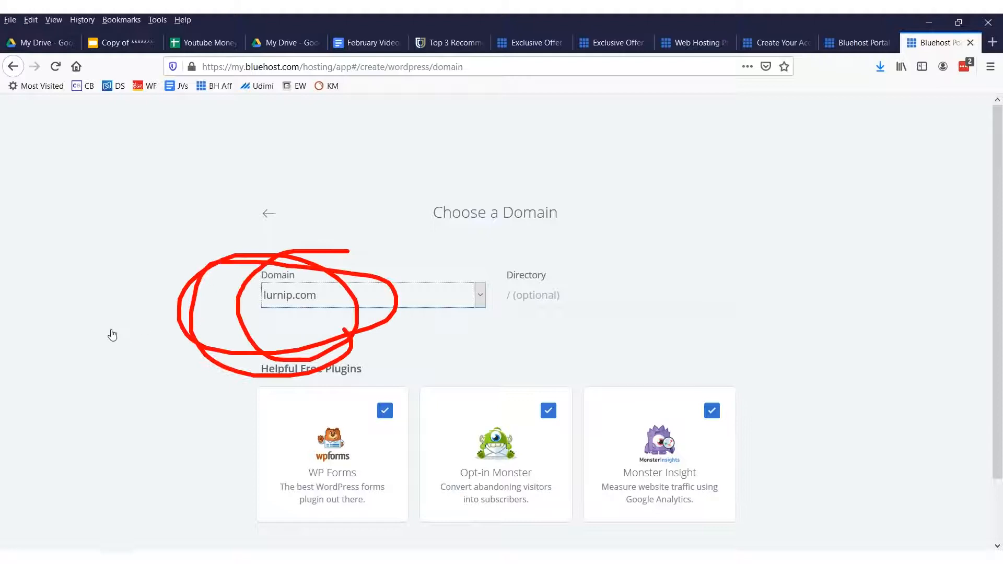
pyautogui.press('Escape')
pyautogui.scroll(-3, 181, 339)
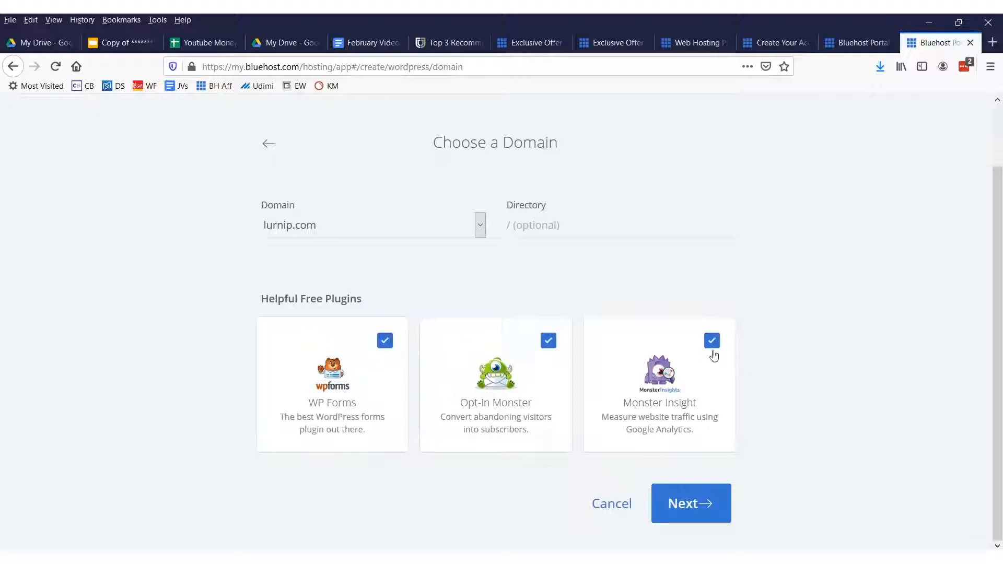
pyautogui.moveTo(470, 282)
pyautogui.mouseDown()
pyautogui.moveTo(267, 479)
pyautogui.moveTo(197, 392)
pyautogui.moveTo(22, 300)
pyautogui.mouseUp()
pyautogui.press('Escape')
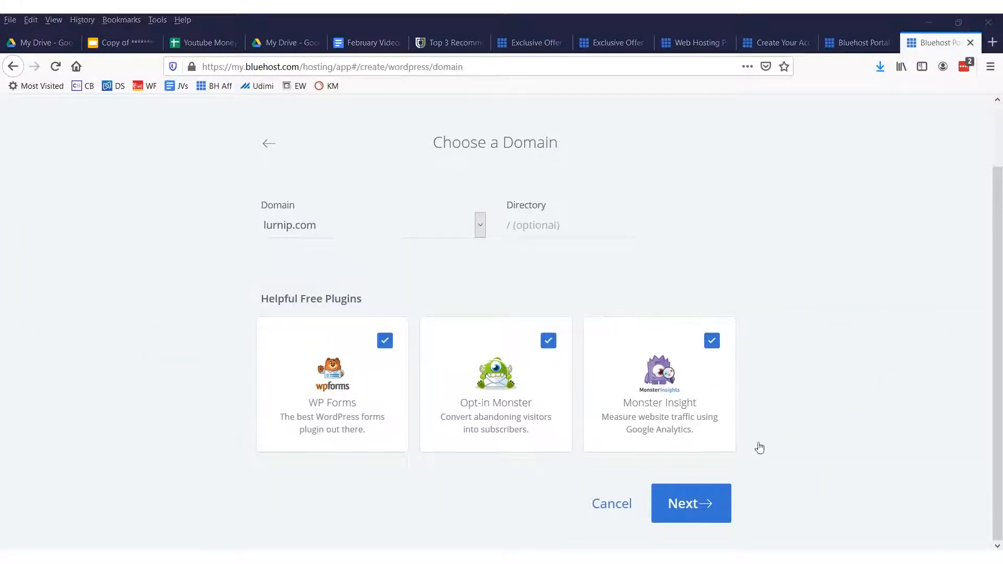
pyautogui.click(678, 509)
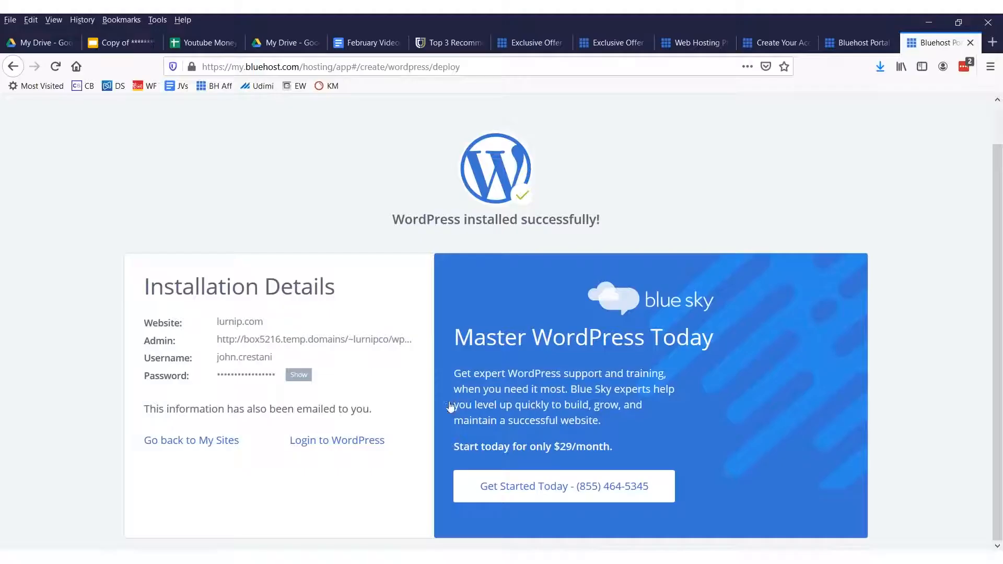
# Review the website, admin address and login fields in the WordPress installation details.
pyautogui.moveTo(326, 361)
pyautogui.mouseDown()
pyautogui.moveTo(202, 375)
pyautogui.moveTo(225, 358)
pyautogui.moveTo(131, 375)
pyautogui.moveTo(284, 378)
pyautogui.mouseUp()
pyautogui.press('Escape')
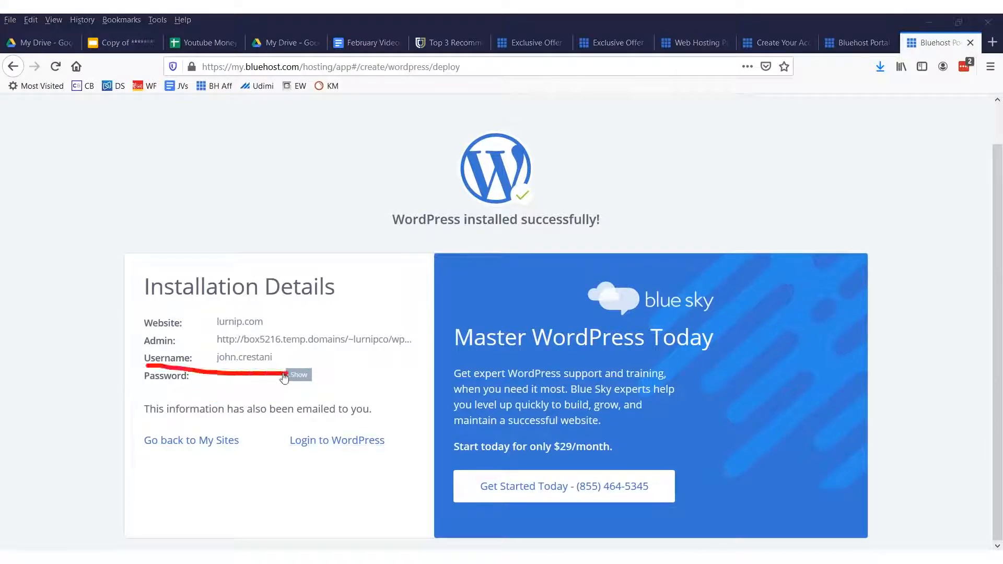
pyautogui.moveTo(118, 320)
pyautogui.mouseDown()
pyautogui.moveTo(264, 392)
pyautogui.moveTo(406, 374)
pyautogui.mouseUp()
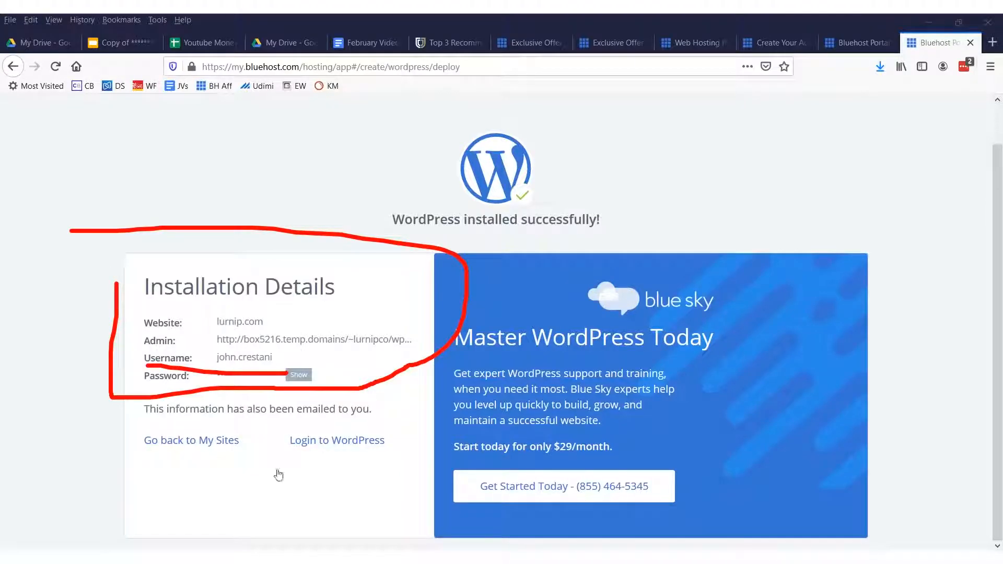
pyautogui.moveTo(387, 425)
pyautogui.mouseDown()
pyautogui.moveTo(286, 441)
pyautogui.moveTo(432, 457)
pyautogui.moveTo(329, 418)
pyautogui.mouseUp()
pyautogui.moveTo(316, 331); pyautogui.dragTo(320, 375)
pyautogui.moveTo(446, 328); pyautogui.dragTo(207, 302)
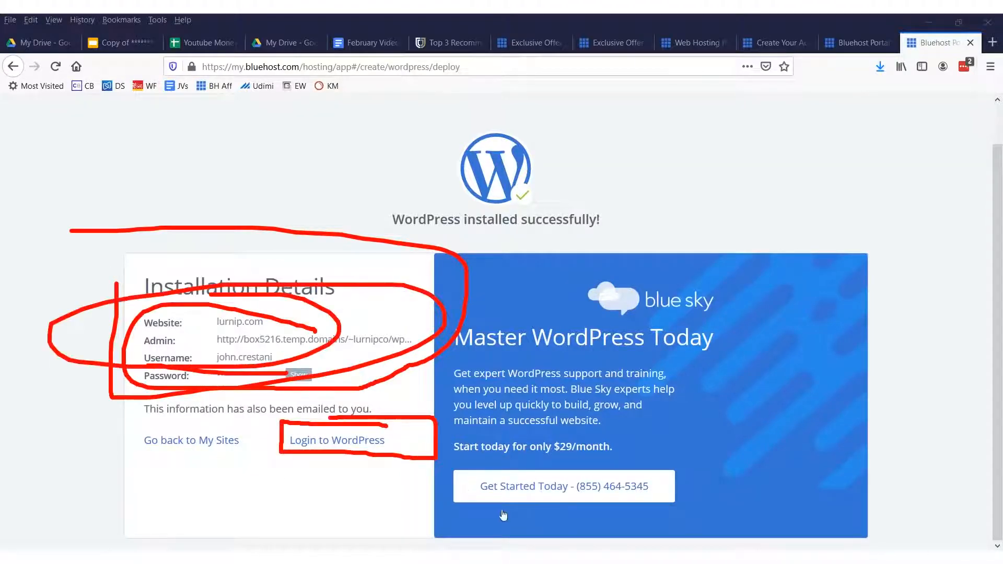
pyautogui.press('Escape')
# Log in to the newly installed WordPress site from the installation details.
pyautogui.moveTo(281, 423); pyautogui.dragTo(383, 464)
pyautogui.moveTo(401, 427); pyautogui.dragTo(285, 440)
pyautogui.press('Escape')
pyautogui.click(359, 441)
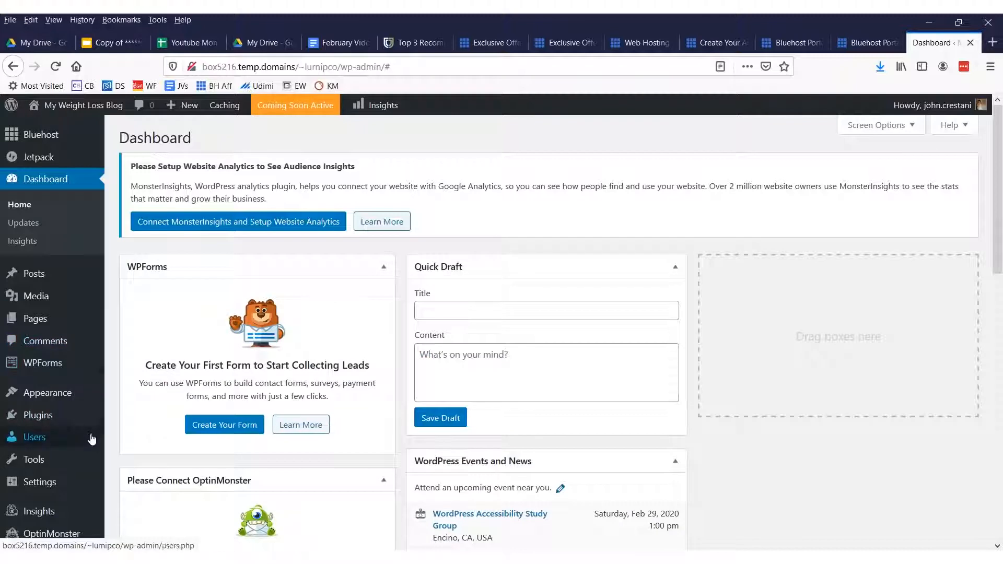
# Open the Themes page from the WordPress dashboard.
pyautogui.moveTo(48, 398)
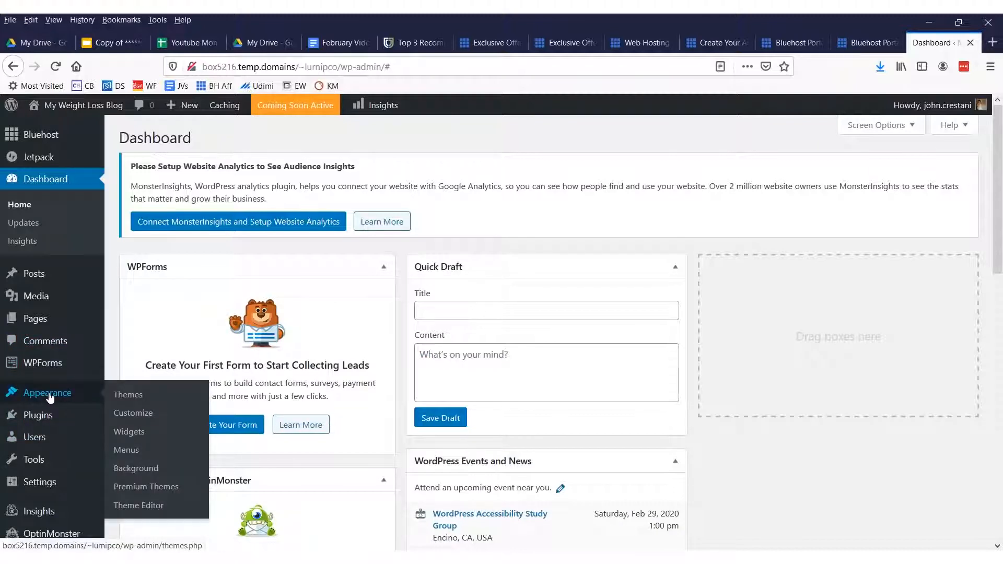
pyautogui.moveTo(108, 410); pyautogui.dragTo(112, 372)
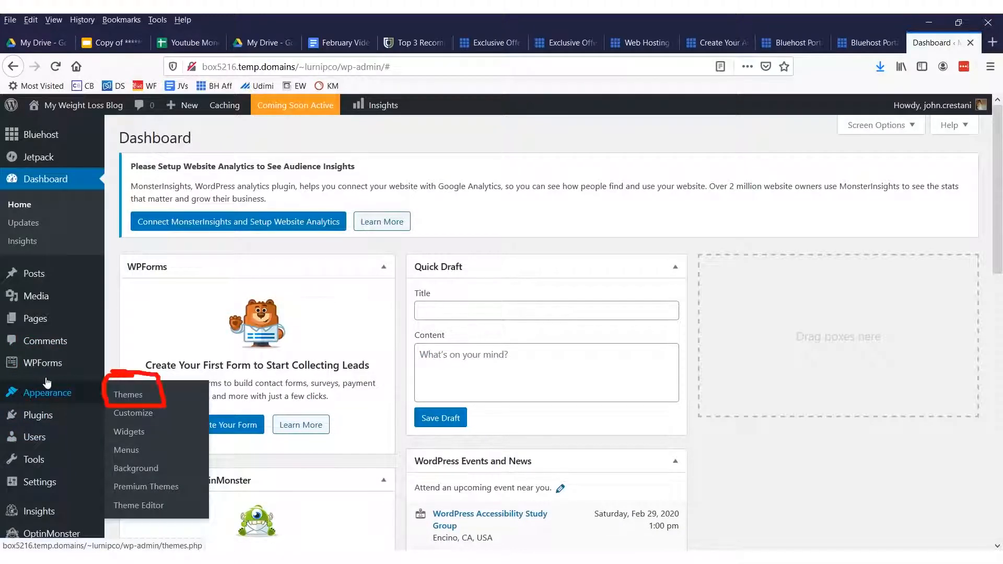
pyautogui.moveTo(4, 408)
pyautogui.mouseDown()
pyautogui.moveTo(115, 409)
pyautogui.moveTo(6, 374)
pyautogui.moveTo(3, 382)
pyautogui.mouseUp()
pyautogui.moveTo(87, 234)
pyautogui.mouseDown()
pyautogui.moveTo(262, 284)
pyautogui.moveTo(204, 366)
pyautogui.moveTo(224, 414)
pyautogui.mouseUp()
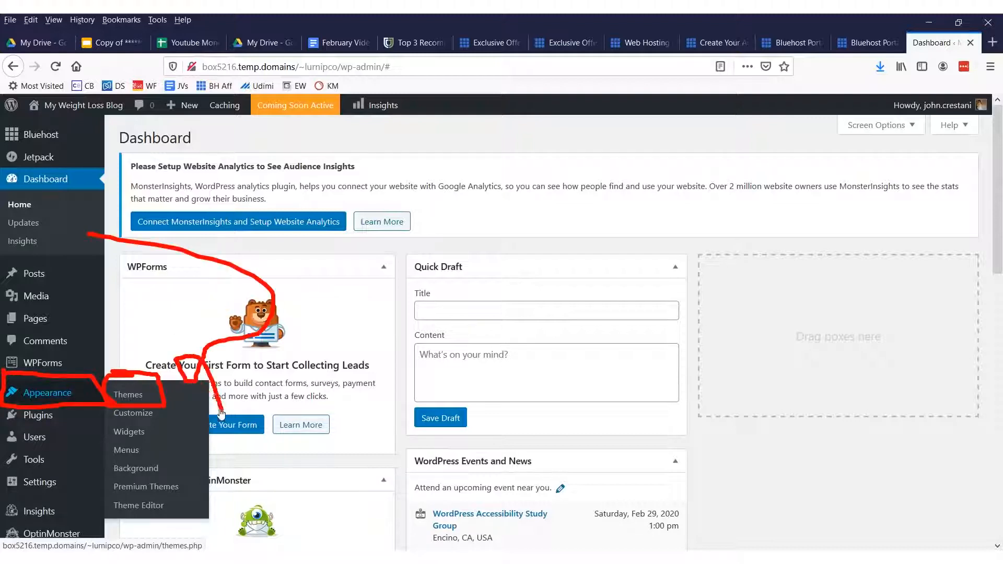
pyautogui.press('Escape')
pyautogui.click(125, 395)
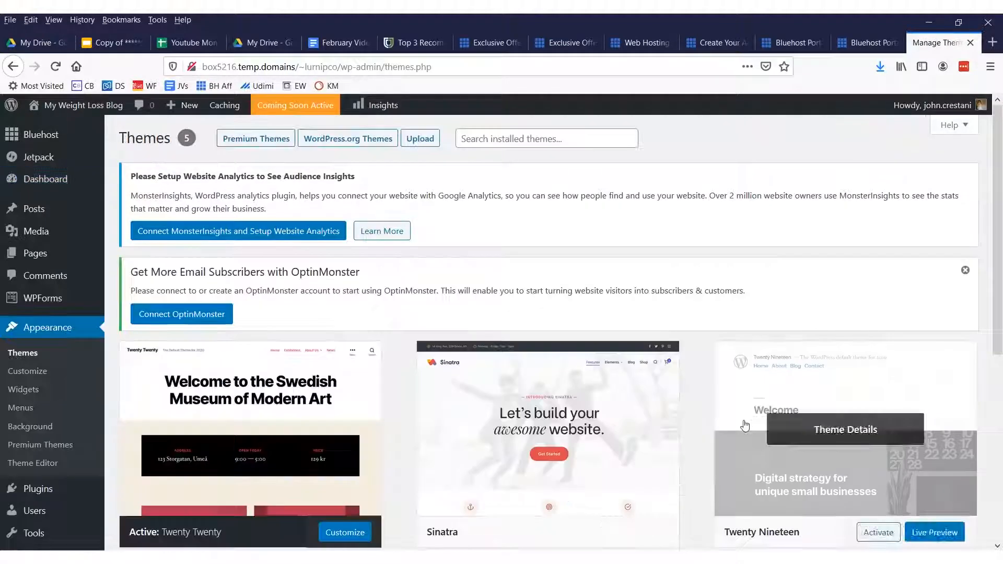
# Activate the installed Twenty Seventeen theme and open it for customizing.
pyautogui.scroll(-4, 484, 291)
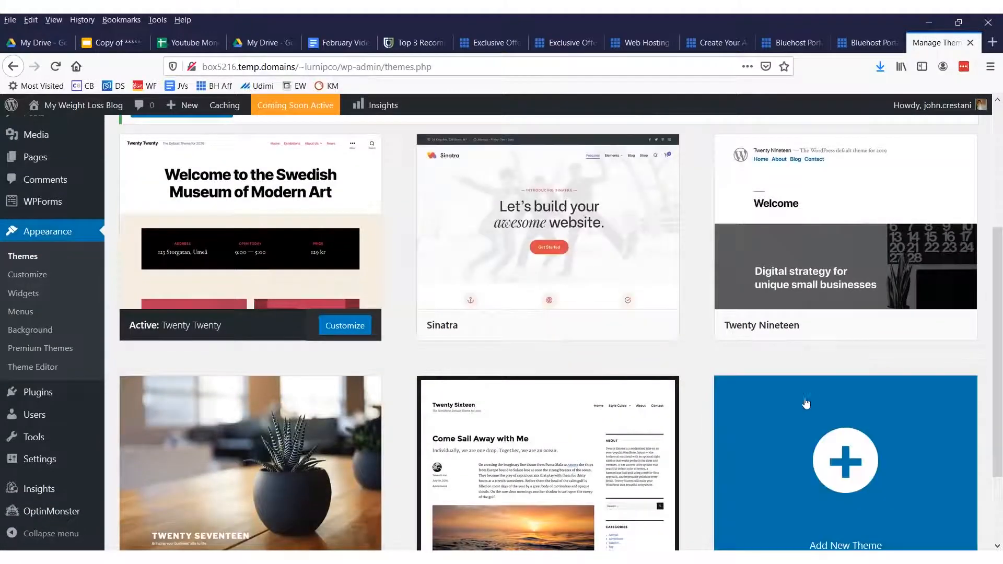
pyautogui.scroll(-2, 400, 386)
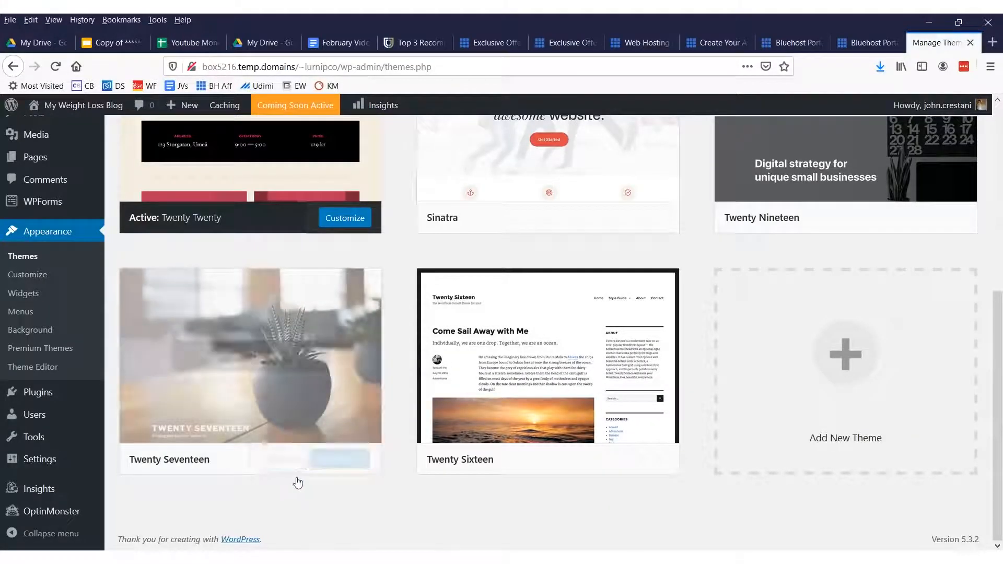
pyautogui.click(285, 460)
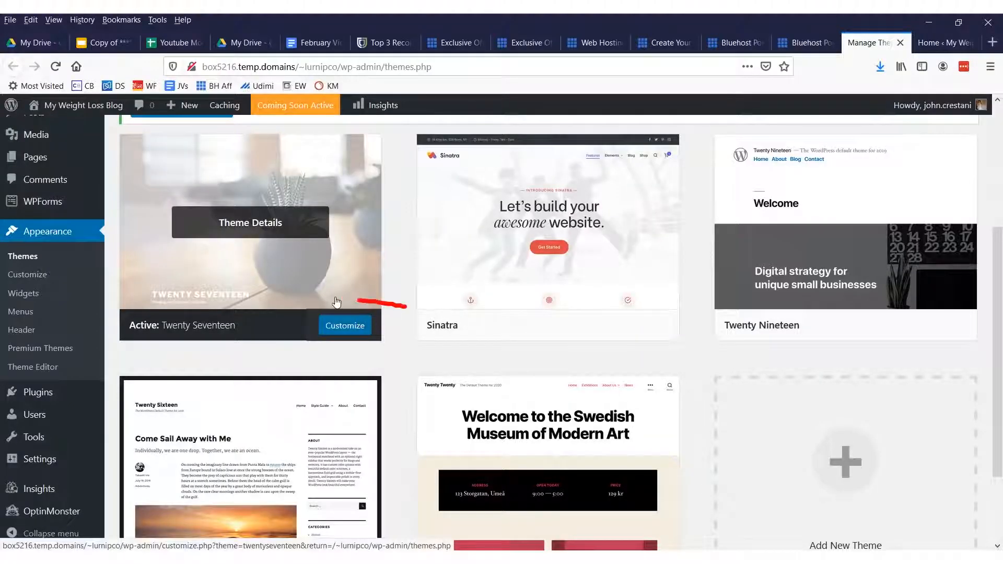
pyautogui.moveTo(337, 302); pyautogui.dragTo(388, 338)
pyautogui.click(369, 330)
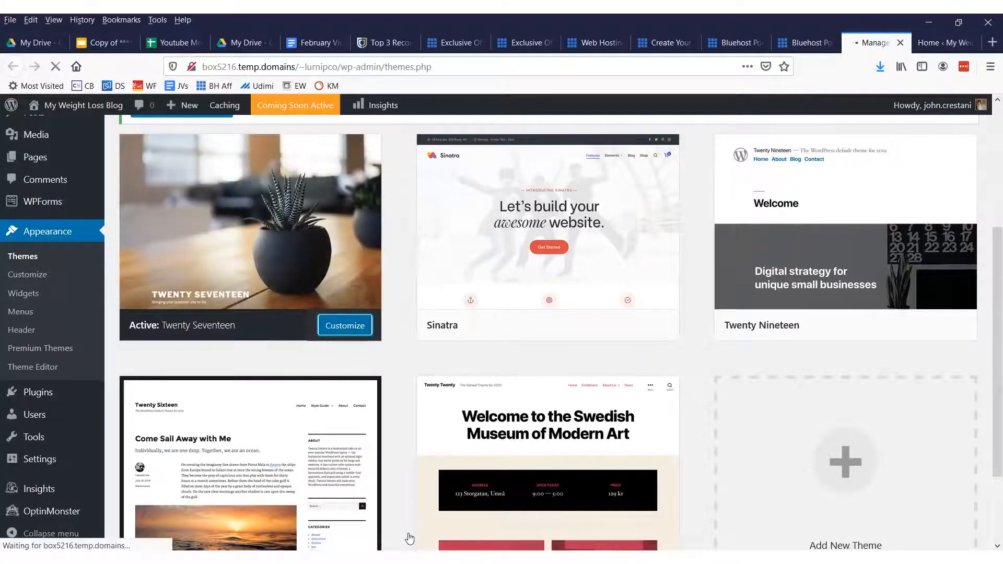
pyautogui.scroll(4, 548, 236)
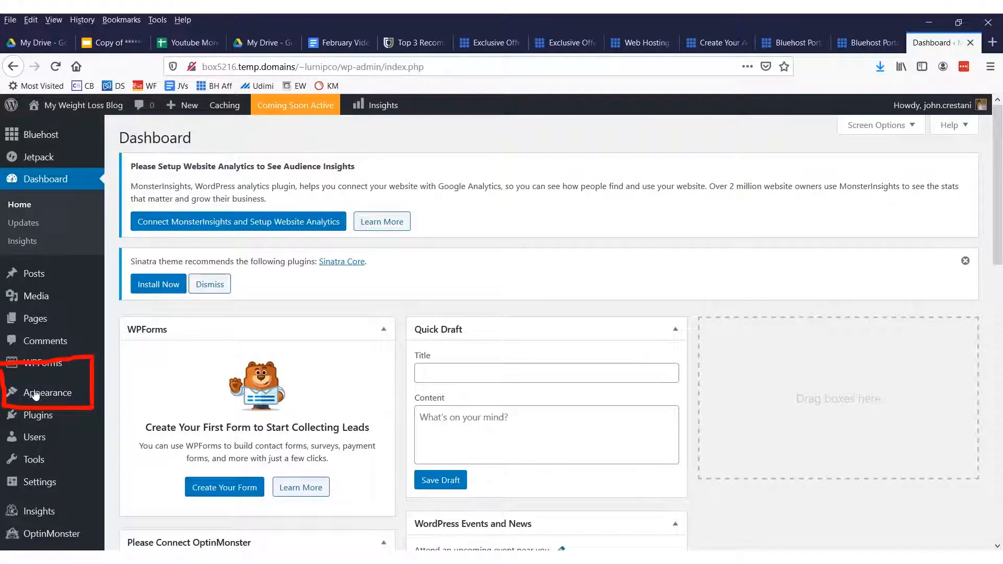
# Open the Themes page again and search the installed themes for "gree".
pyautogui.moveTo(21, 391)
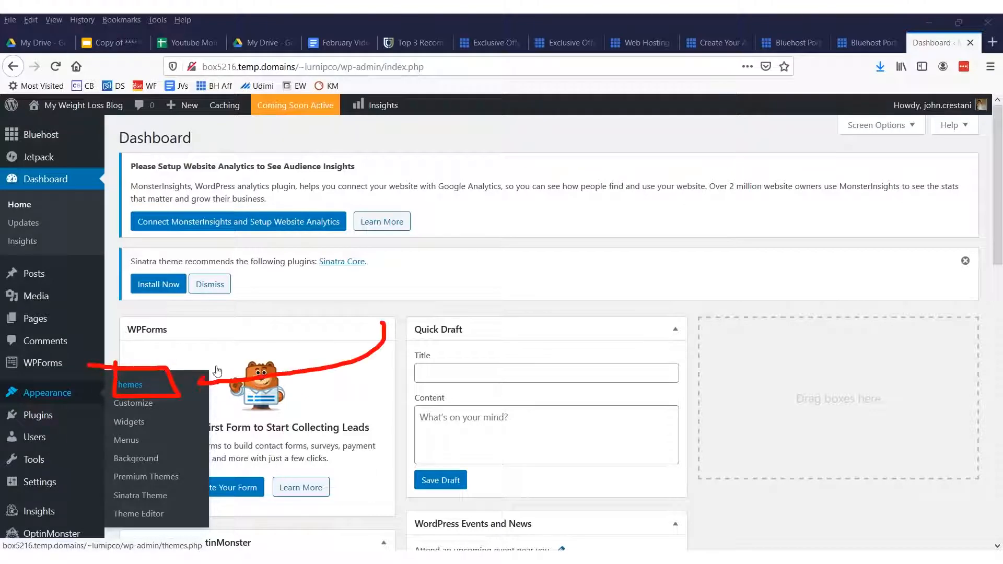
pyautogui.click(48, 393)
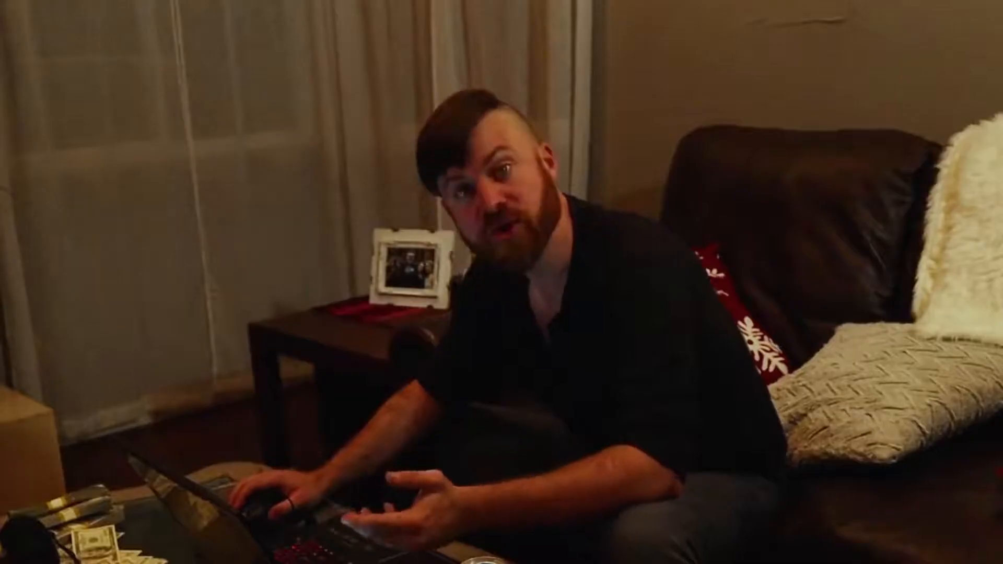
pyautogui.click(532, 137)
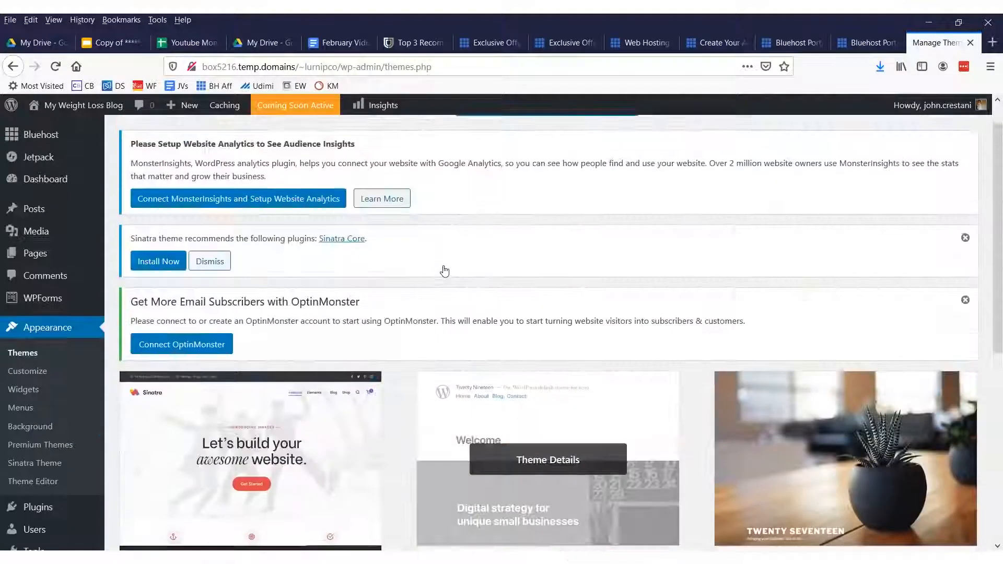
pyautogui.scroll(-7, 449, 274)
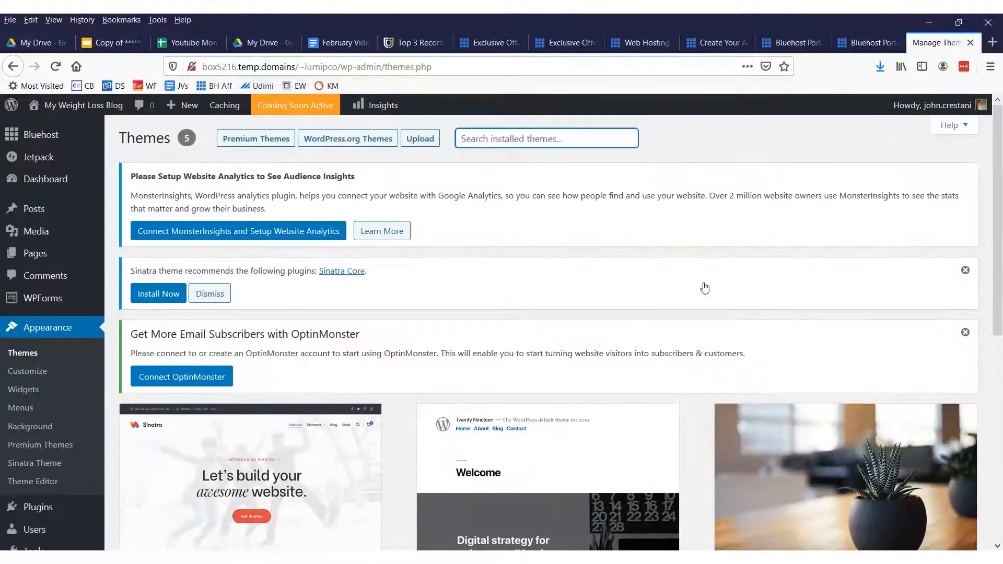
pyautogui.write('gree')
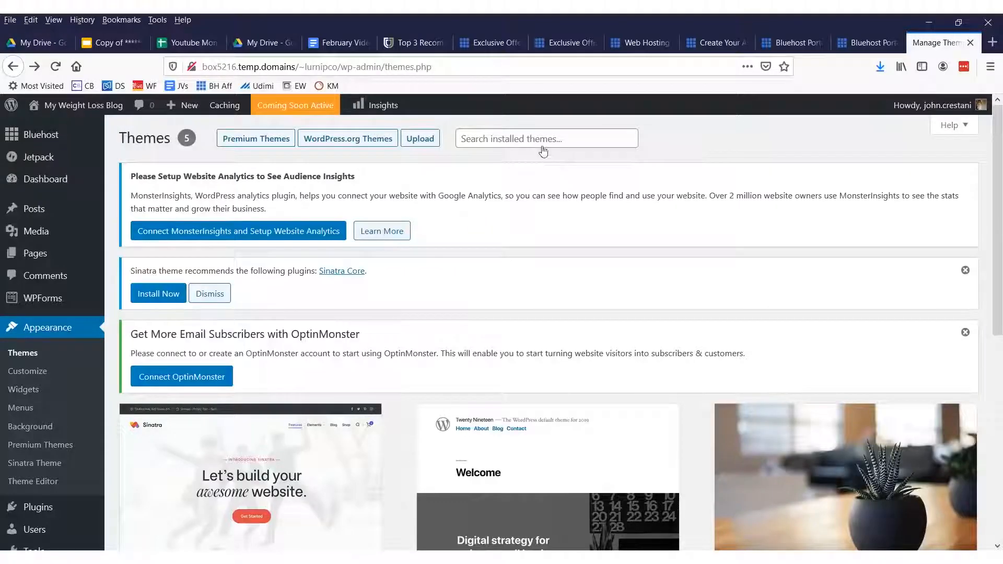
# Look through the installed themes and open the WordPress.org theme catalogue for adding new ones.
pyautogui.scroll(-7, 430, 313)
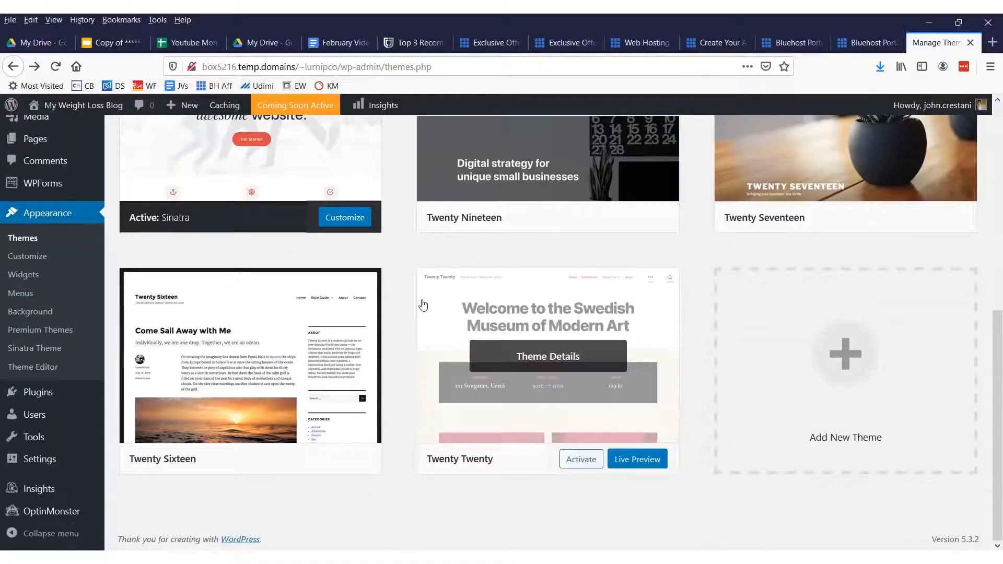
pyautogui.scroll(8, 423, 304)
pyautogui.click(518, 145)
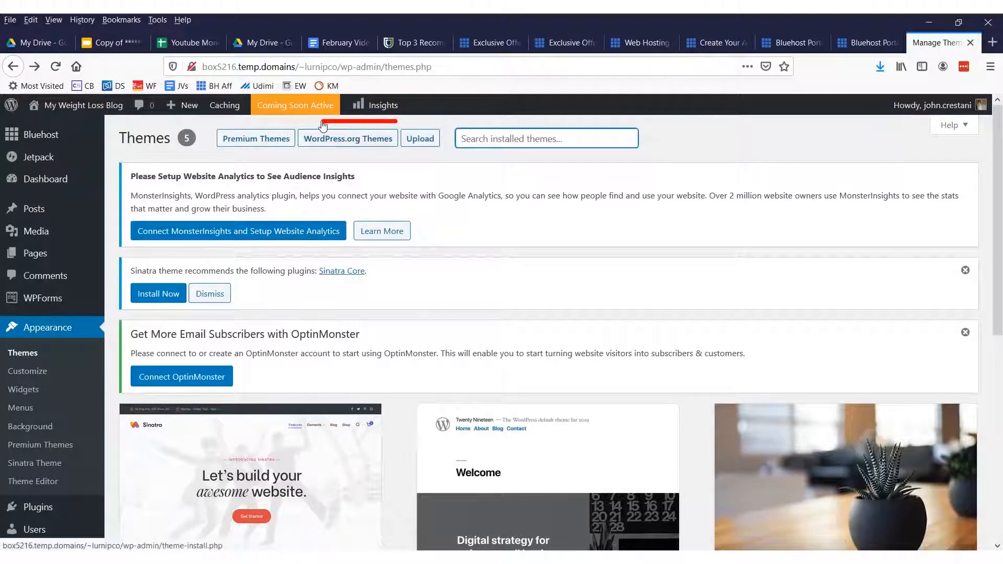
pyautogui.moveTo(292, 147); pyautogui.dragTo(391, 154)
pyautogui.click(348, 125)
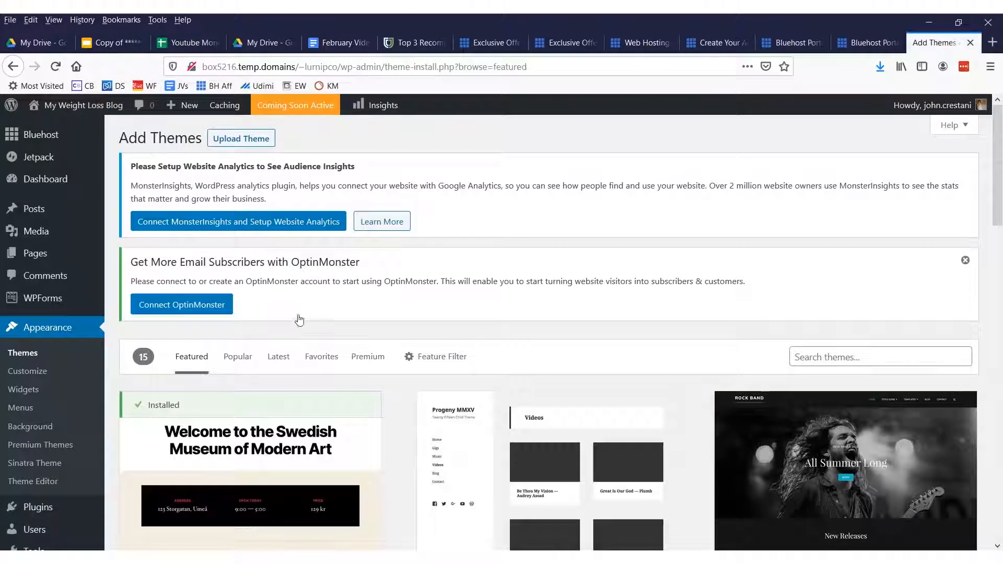
# Filter the theme catalogue by the E-Commerce subject and the One Column layout.
pyautogui.moveTo(492, 329)
pyautogui.mouseDown()
pyautogui.moveTo(370, 346)
pyautogui.moveTo(482, 380)
pyautogui.mouseUp()
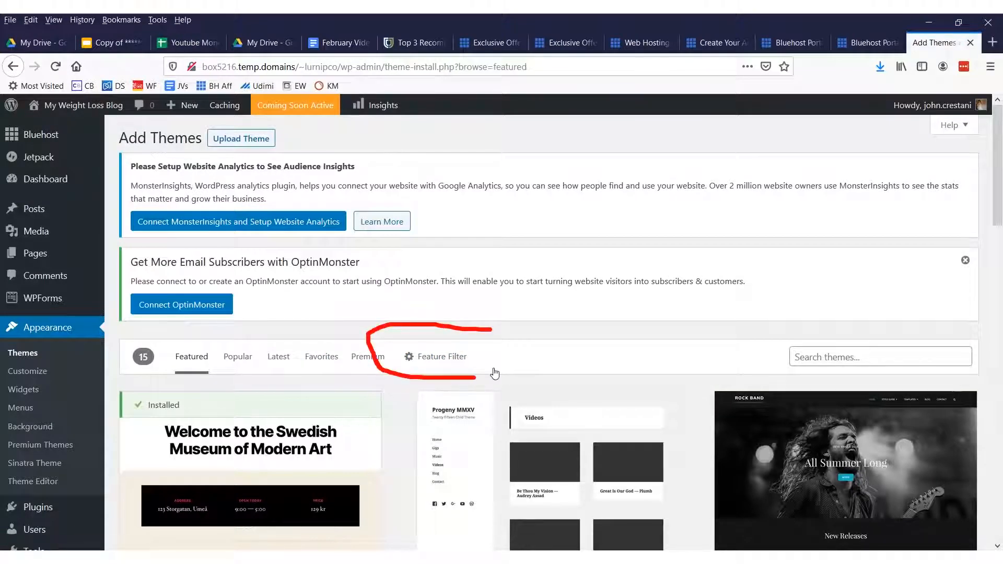
pyautogui.click(442, 357)
pyautogui.scroll(-4, 432, 370)
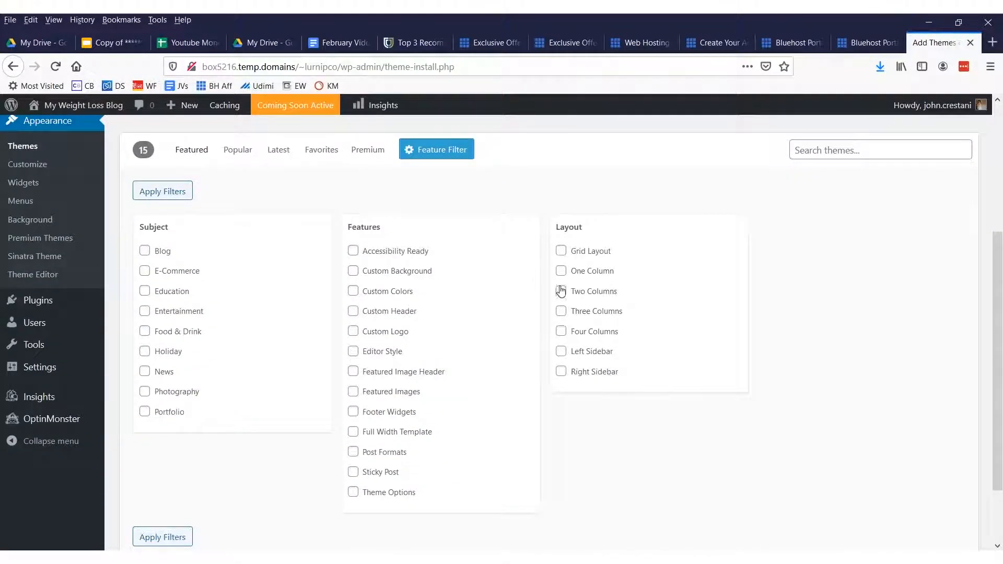
pyautogui.click(561, 271)
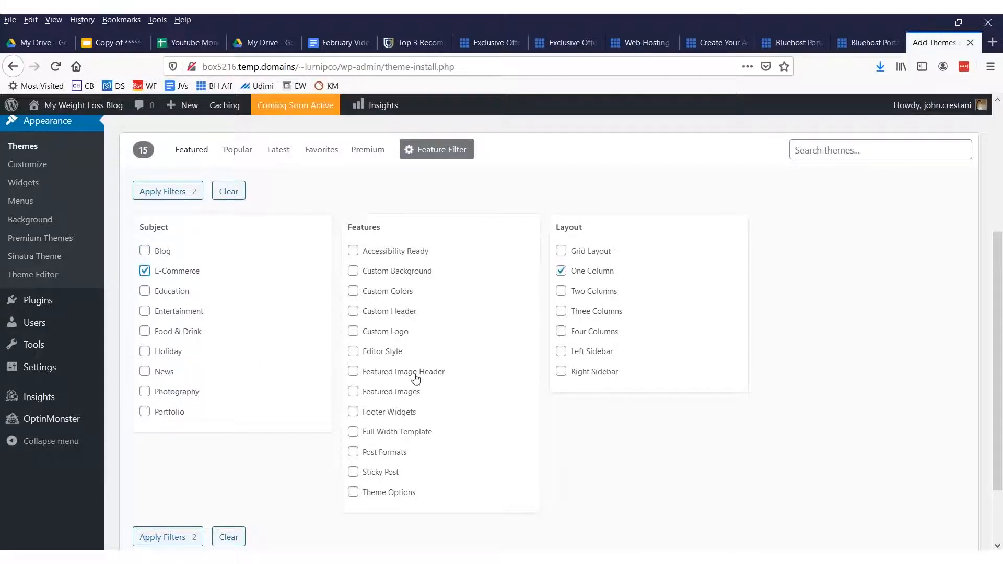
pyautogui.click(184, 537)
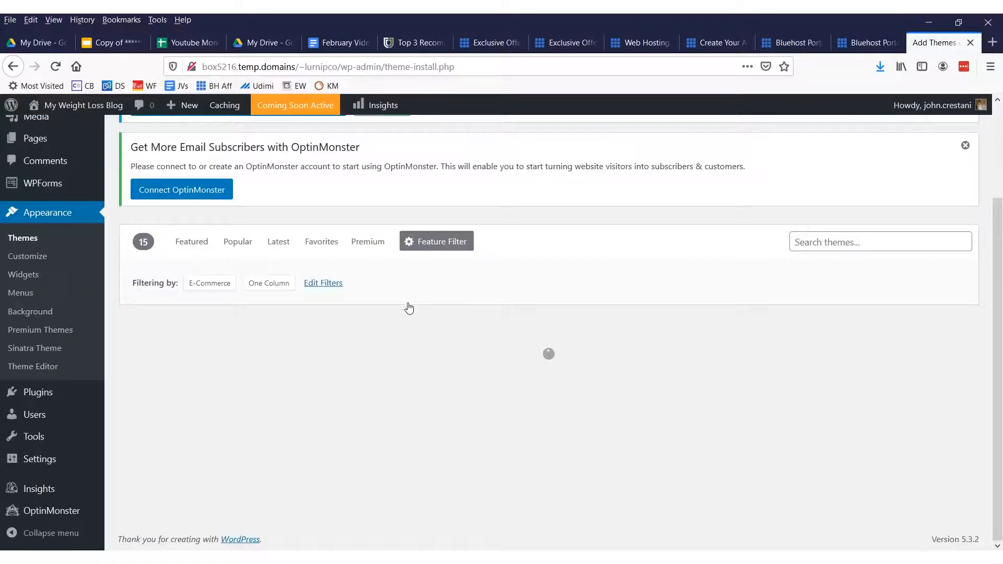
# Preview the Narmada theme and examine how its sample posts, headings and sidebar look.
pyautogui.click(379, 395)
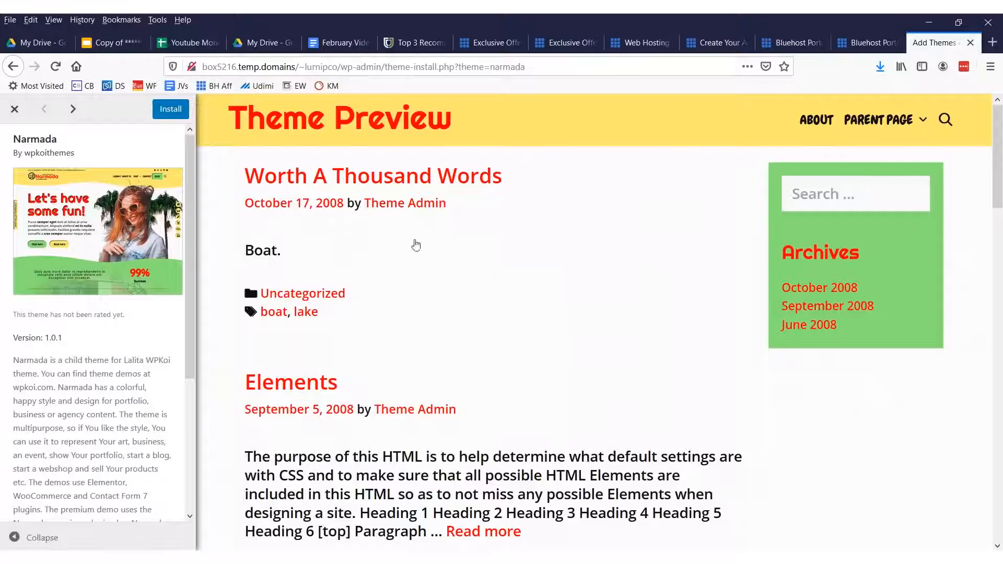
pyautogui.scroll(-8, 391, 246)
pyautogui.scroll(8, 387, 282)
pyautogui.scroll(-13, 517, 305)
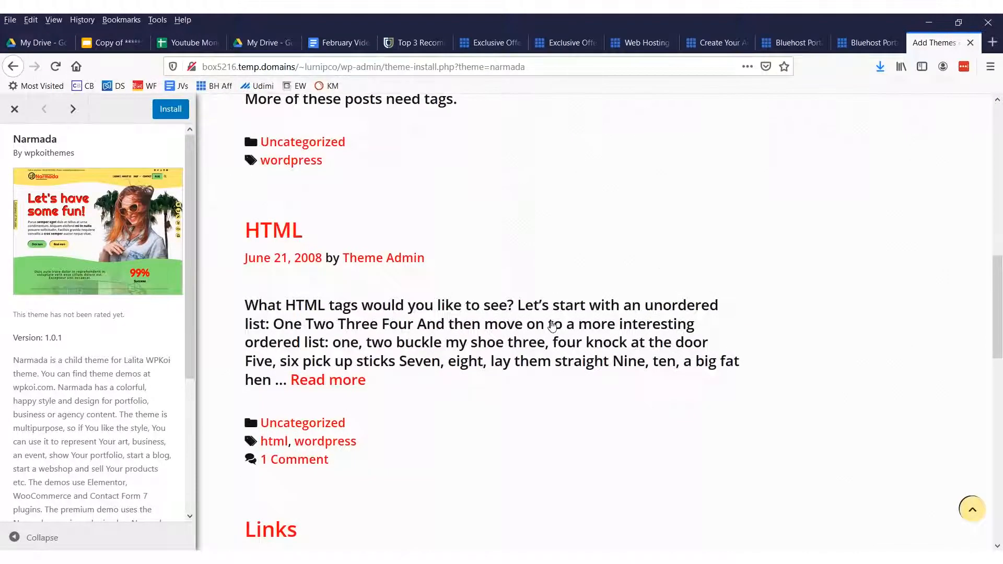
pyautogui.scroll(6, 382, 251)
pyautogui.scroll(-12, 296, 253)
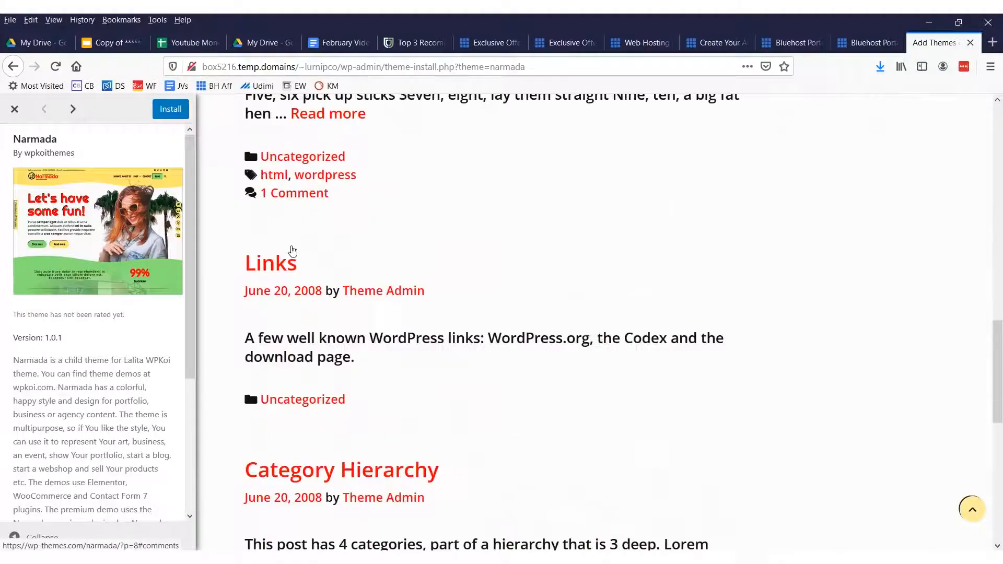
pyautogui.scroll(6, 312, 260)
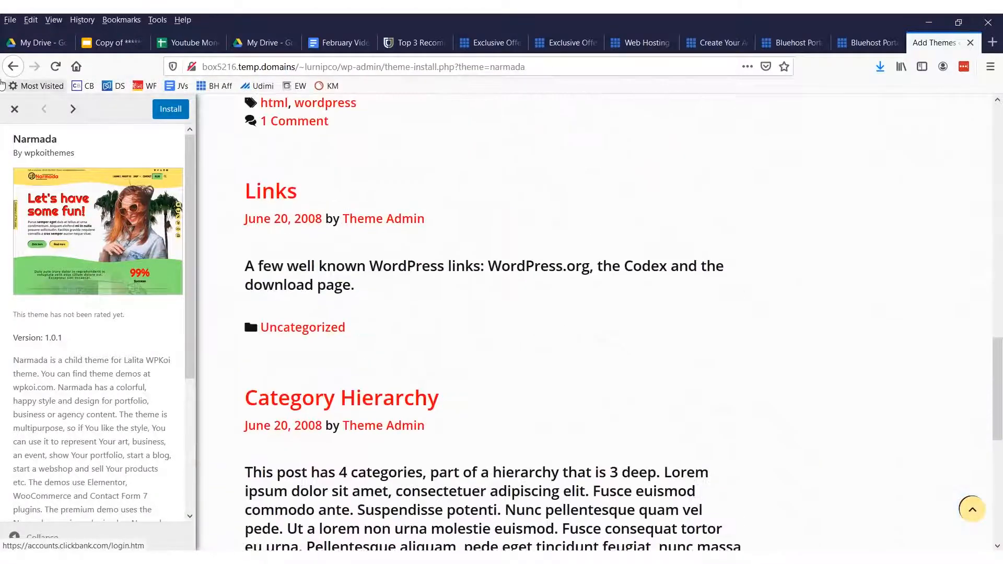
# Leave the Narmada preview, browse the featured themes, and preview the Eliza theme to examine its post layout and sidebar.
pyautogui.press('Escape')
pyautogui.scroll(-4, 470, 324)
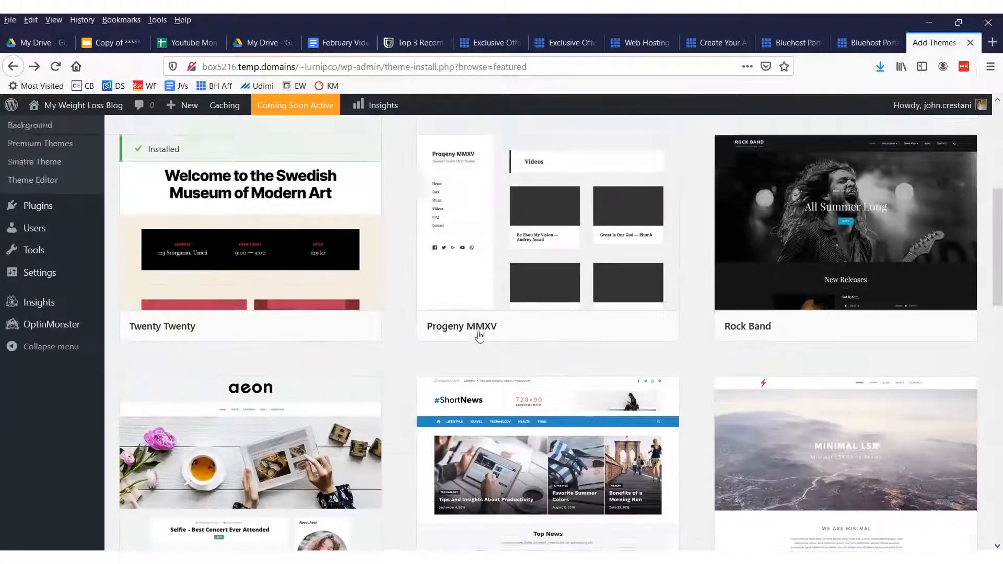
pyautogui.scroll(6, 325, 399)
pyautogui.scroll(-15, 325, 399)
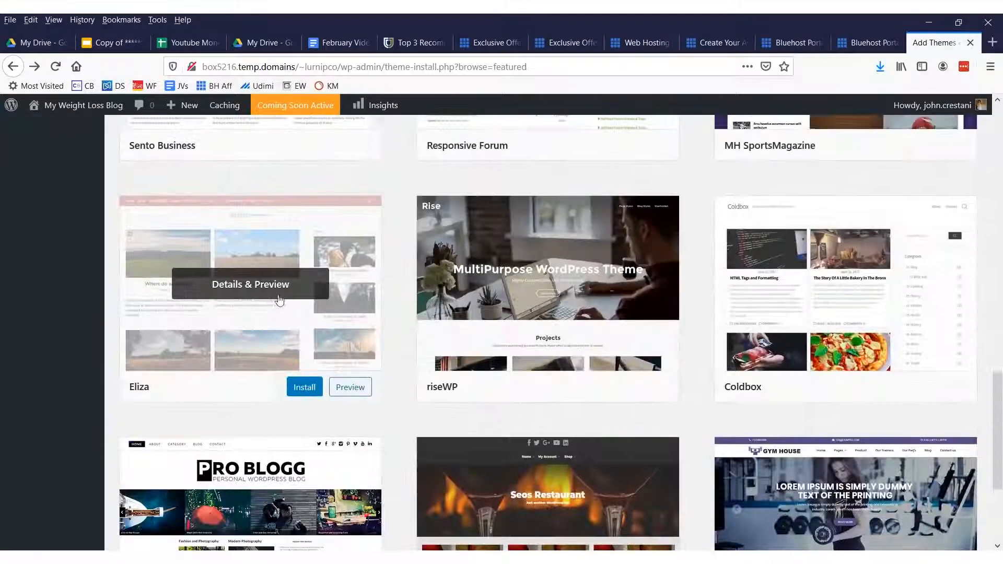
pyautogui.click(350, 388)
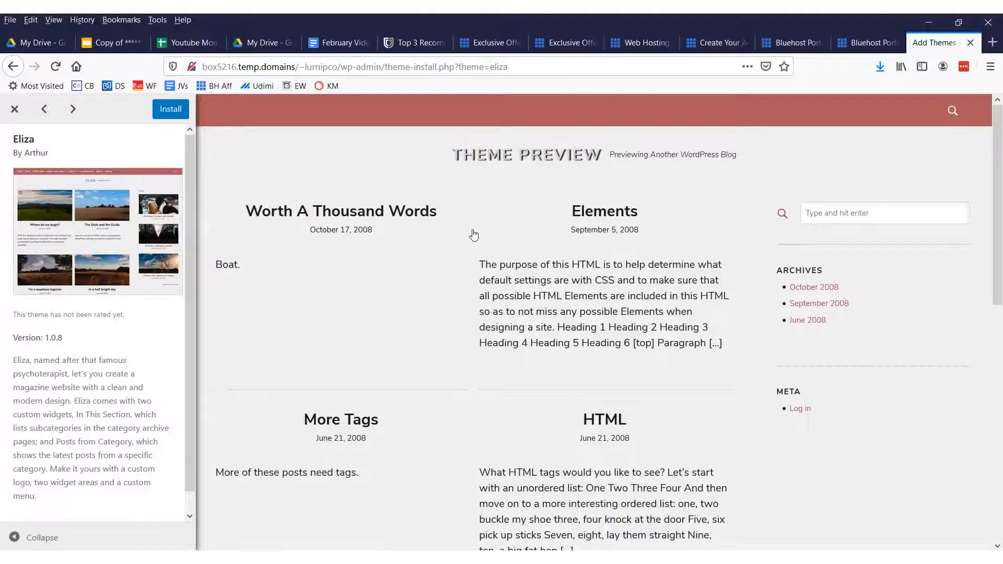
pyautogui.scroll(-10, 399, 252)
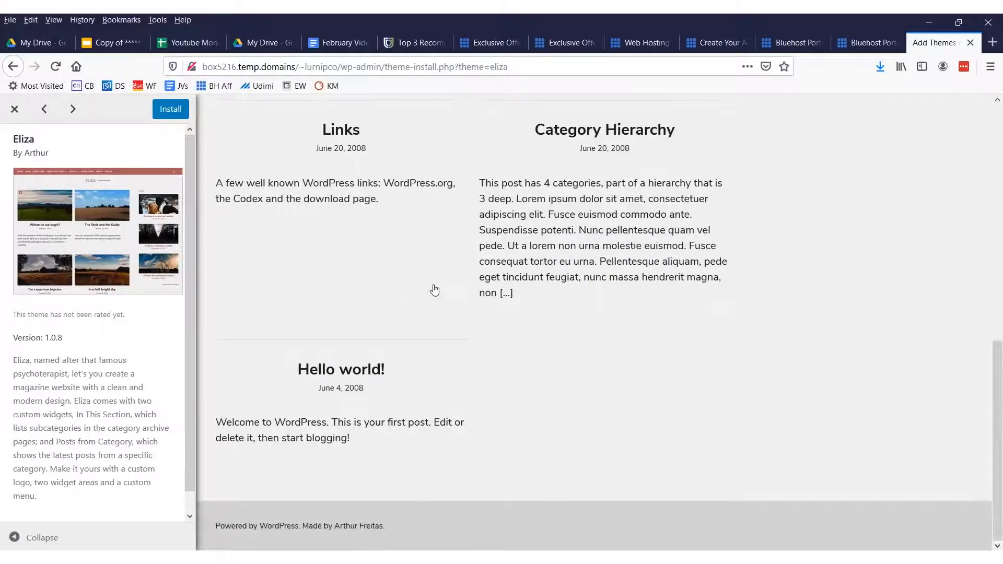
pyautogui.scroll(5, 435, 290)
pyautogui.click(11, 69)
# Look through the remaining featured themes and activate the installed Twenty Twenty theme.
pyautogui.scroll(-8, 342, 321)
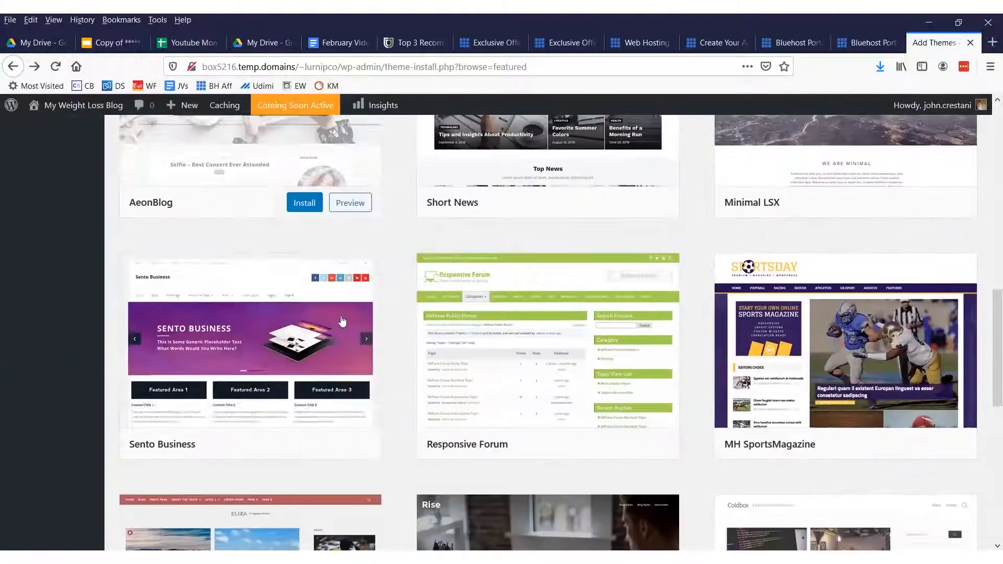
pyautogui.scroll(-9, 342, 321)
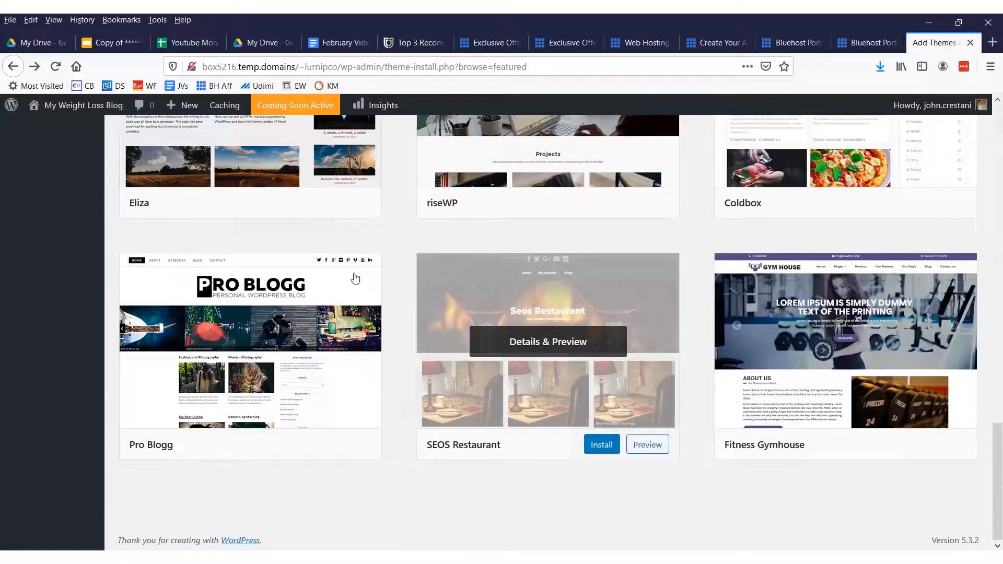
pyautogui.scroll(20, 362, 280)
pyautogui.scroll(-6, 296, 283)
pyautogui.click(284, 283)
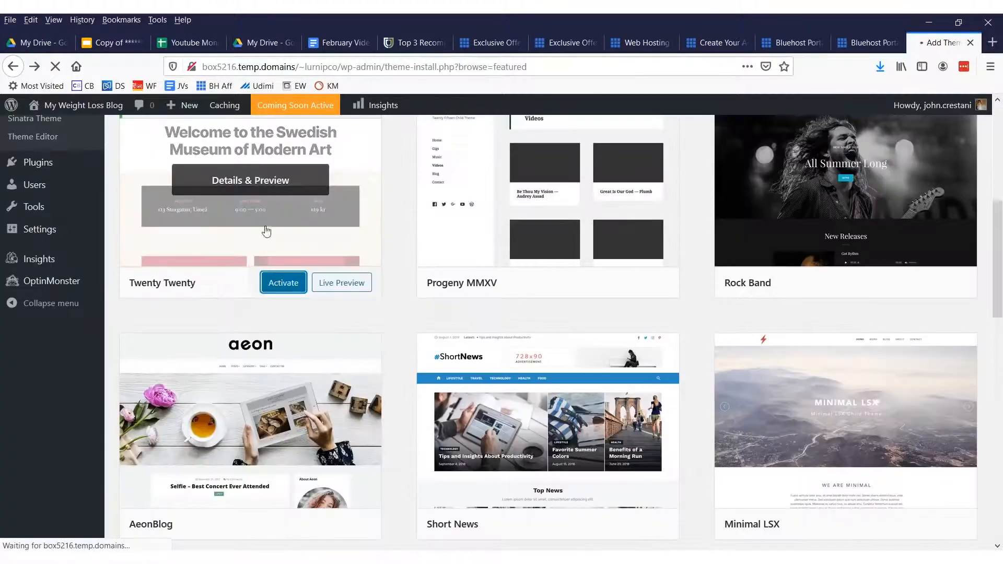
pyautogui.scroll(3, 282, 269)
pyautogui.scroll(-2, 337, 292)
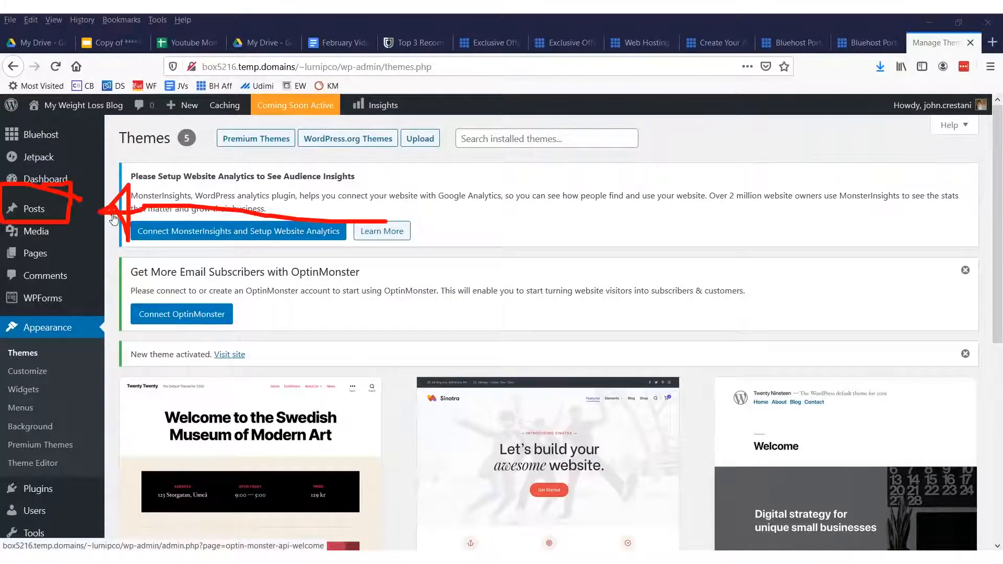
# Create a post titled "How I lost weight drinking beer!" with the text "Heres how and here are my recommended beers" followed by LINK placeholder lines.
pyautogui.click(36, 212)
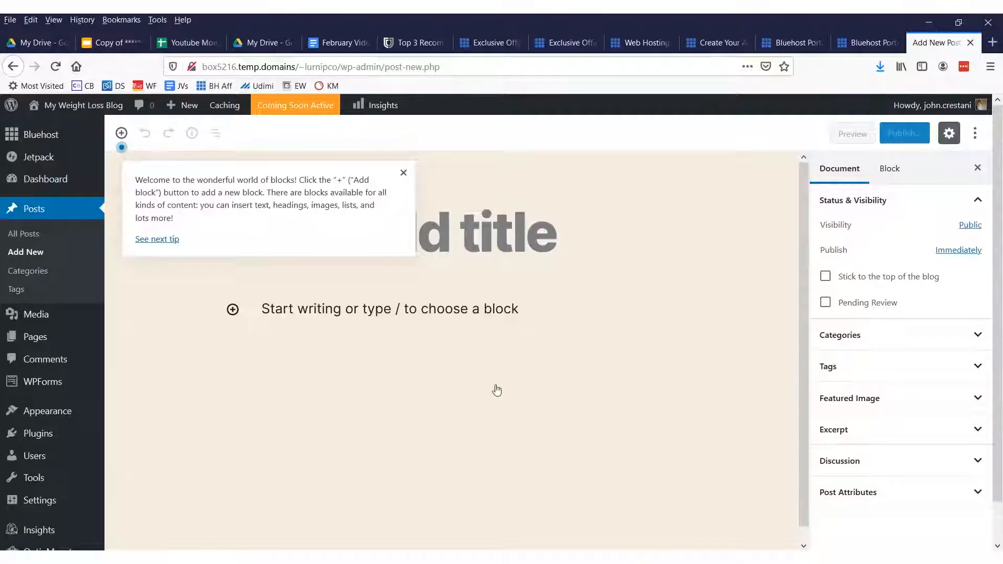
pyautogui.click(403, 173)
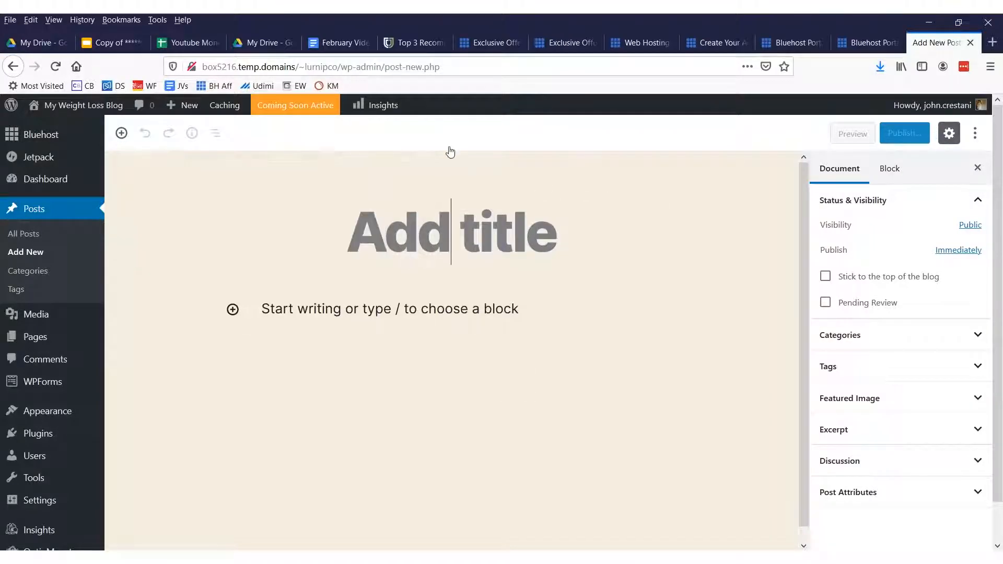
pyautogui.write('How ')
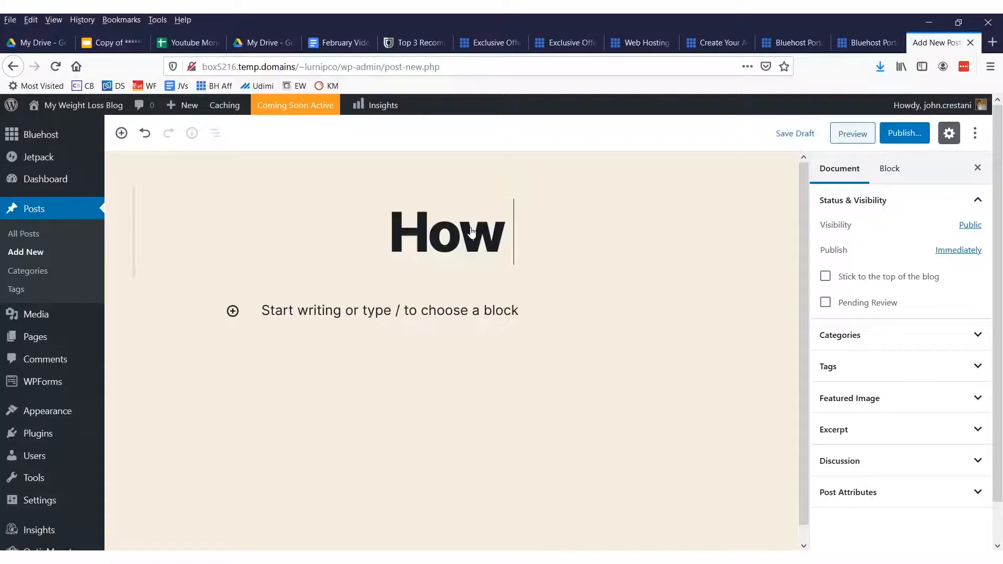
pyautogui.write('I lost w')
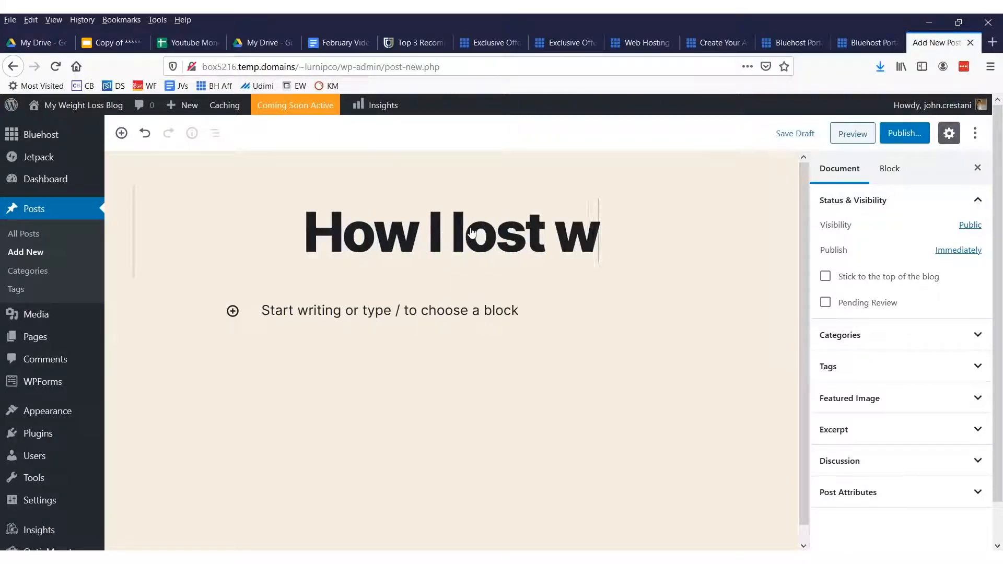
pyautogui.write('eight drinking beer!')
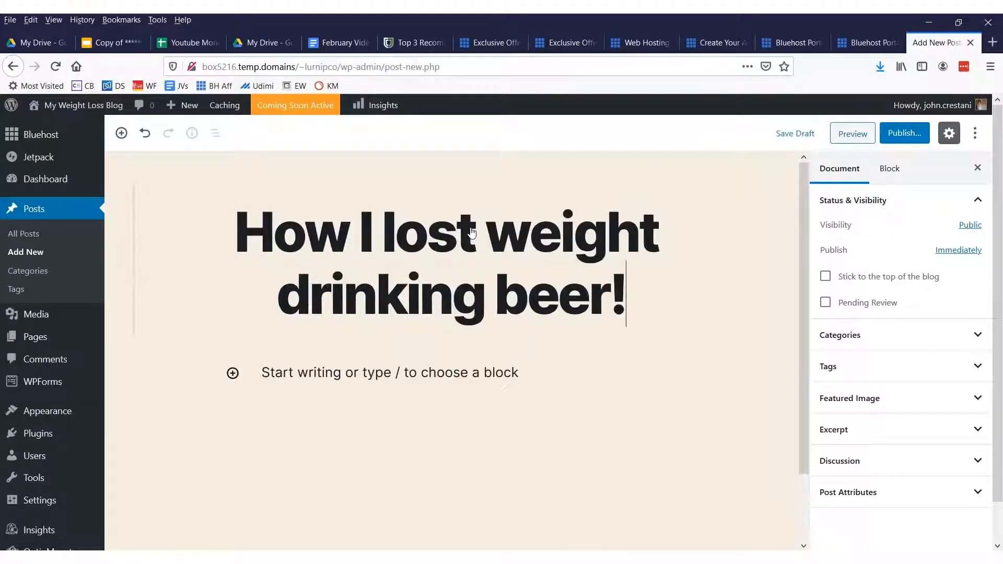
pyautogui.click(467, 374)
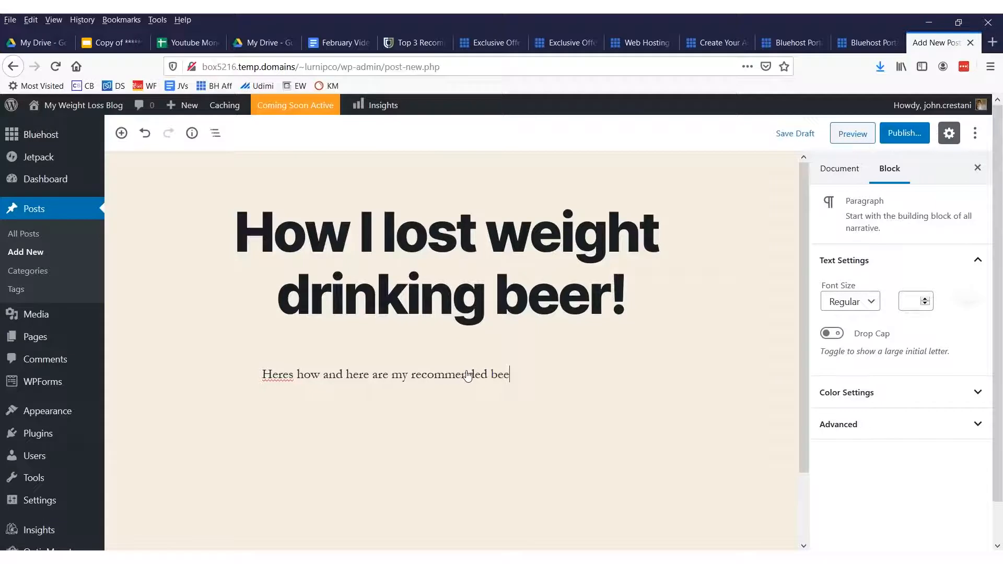
pyautogui.write('rs')
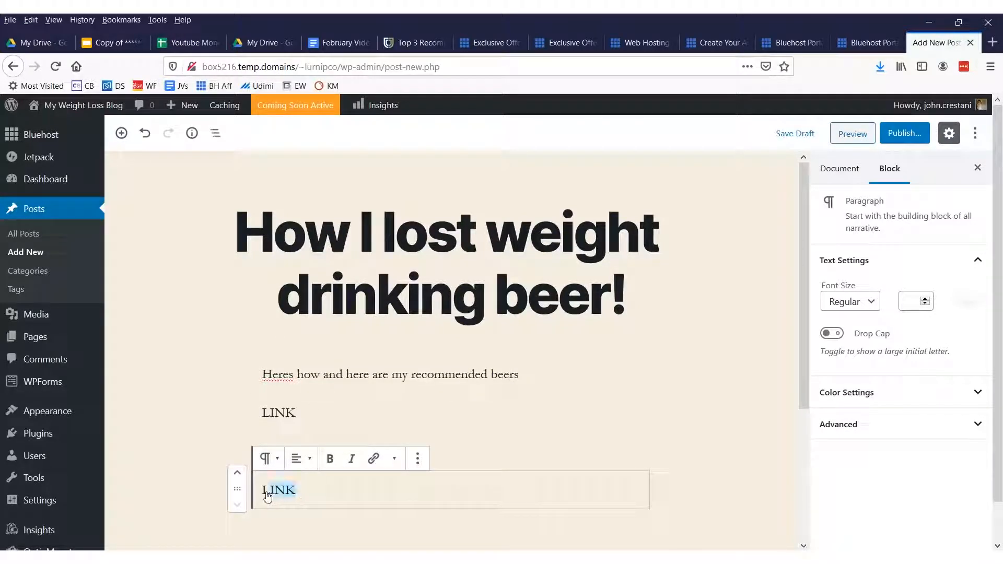
pyautogui.click(373, 459)
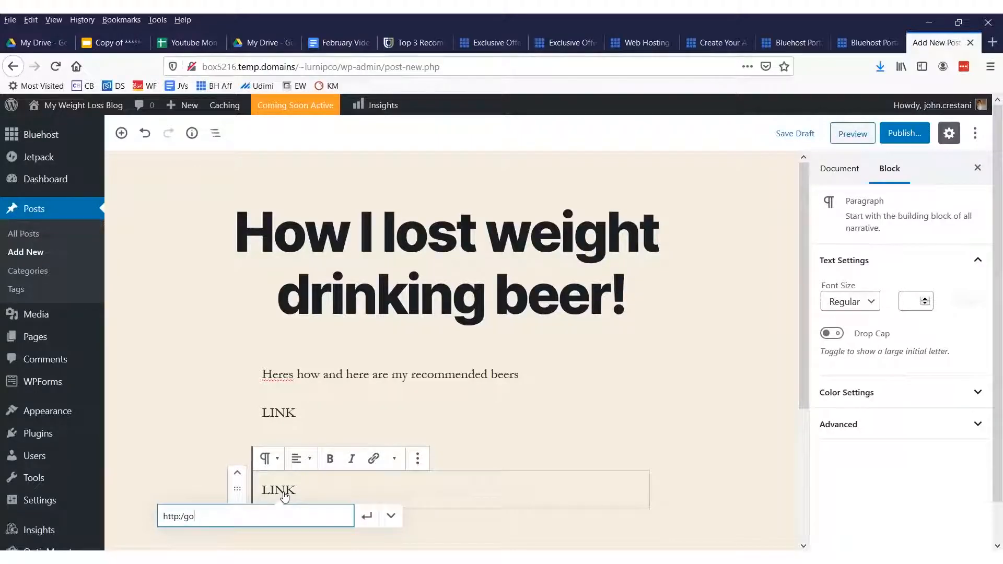
pyautogui.write('http://google.com')
pyautogui.press('Return')
pyautogui.click(541, 421)
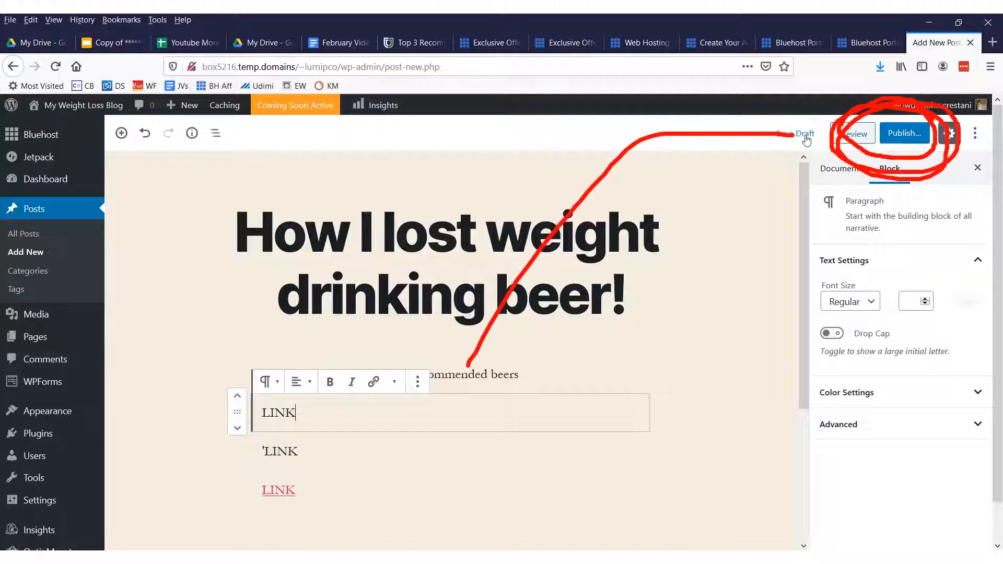
pyautogui.click(905, 133)
pyautogui.click(912, 133)
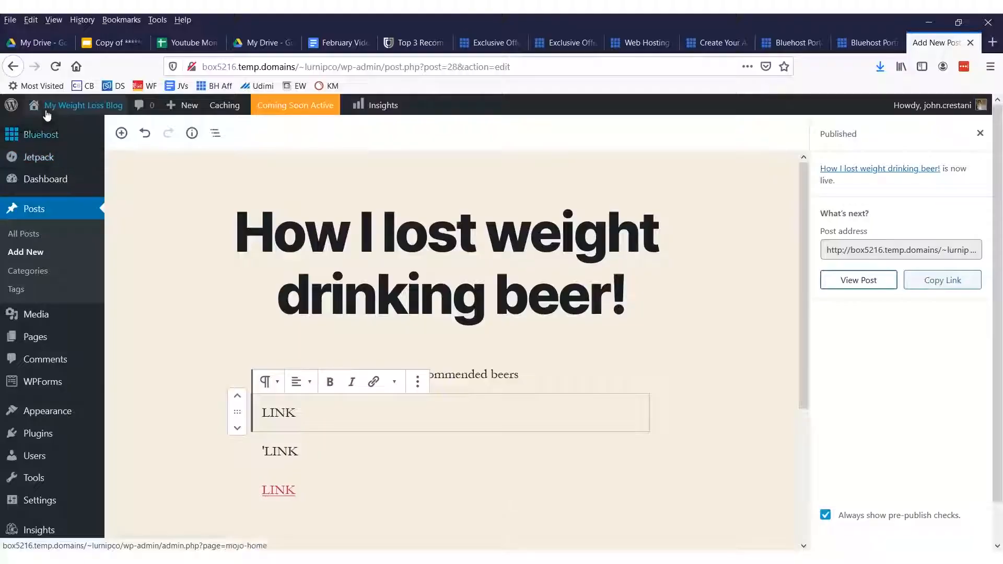
# Open the Bluehost home page of the site's dashboard and launch the site out of Coming Soon mode.
pyautogui.moveTo(82, 130)
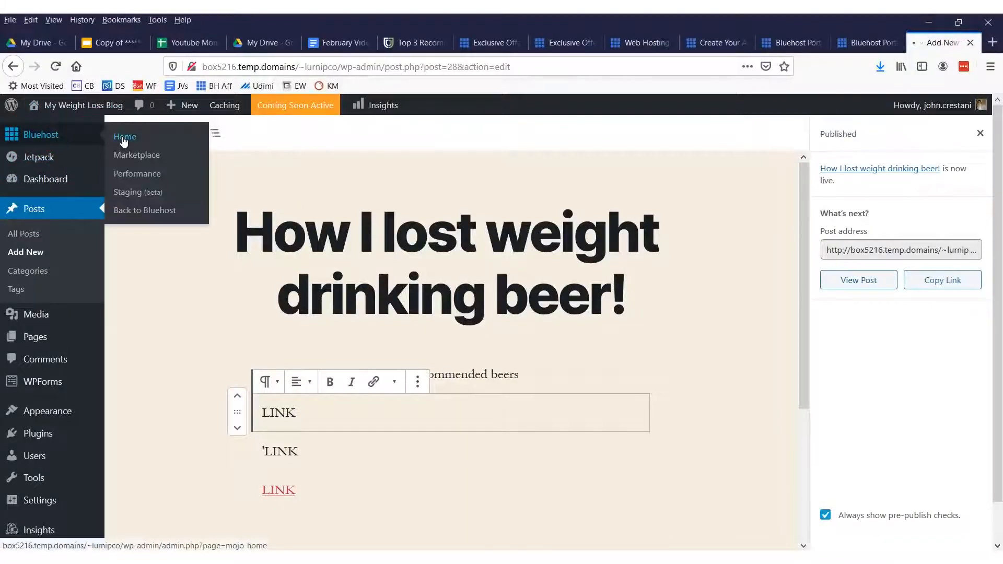
pyautogui.click(121, 149)
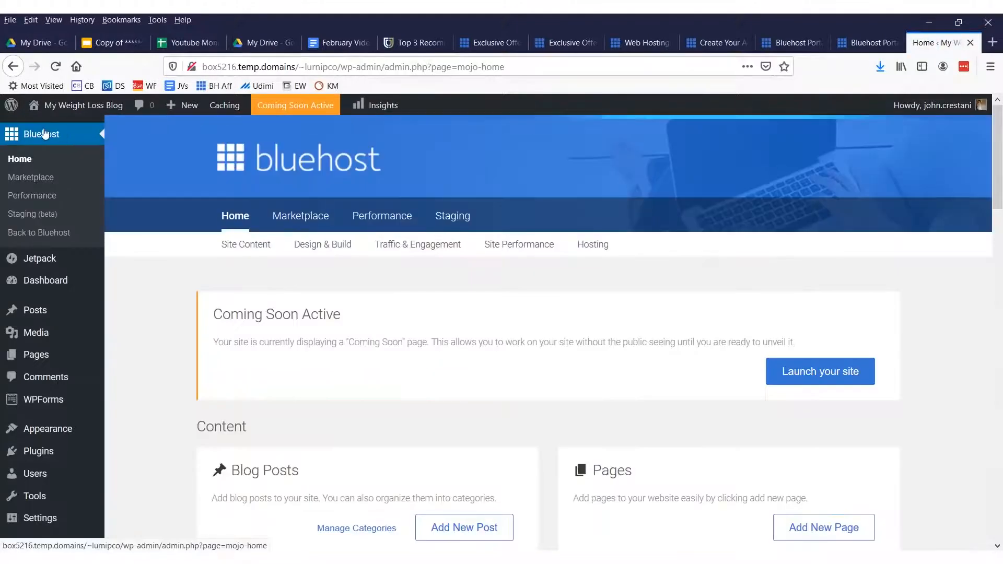
pyautogui.scroll(-3, 732, 186)
pyautogui.moveTo(173, 238); pyautogui.dragTo(702, 246)
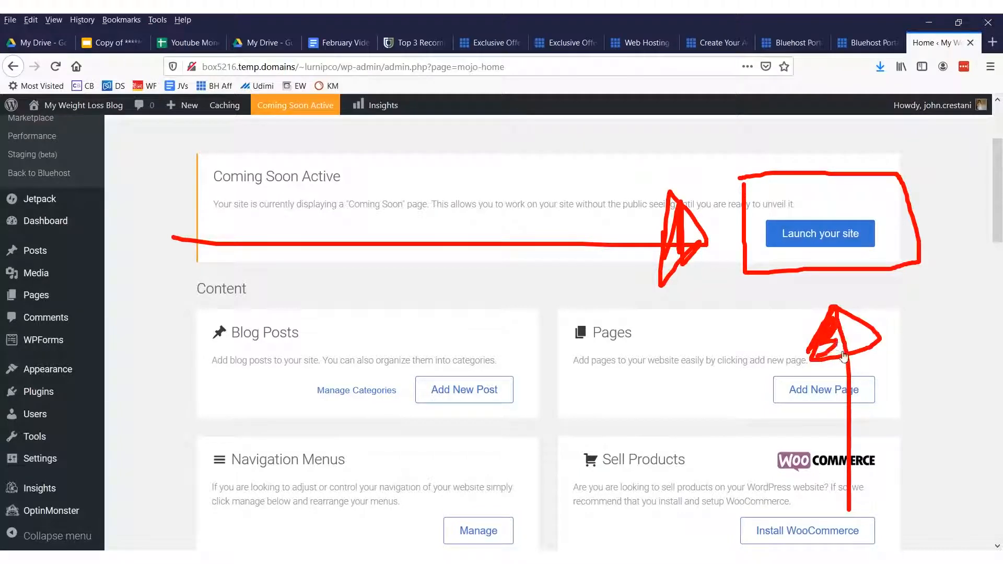
pyautogui.press('Escape')
pyautogui.click(804, 239)
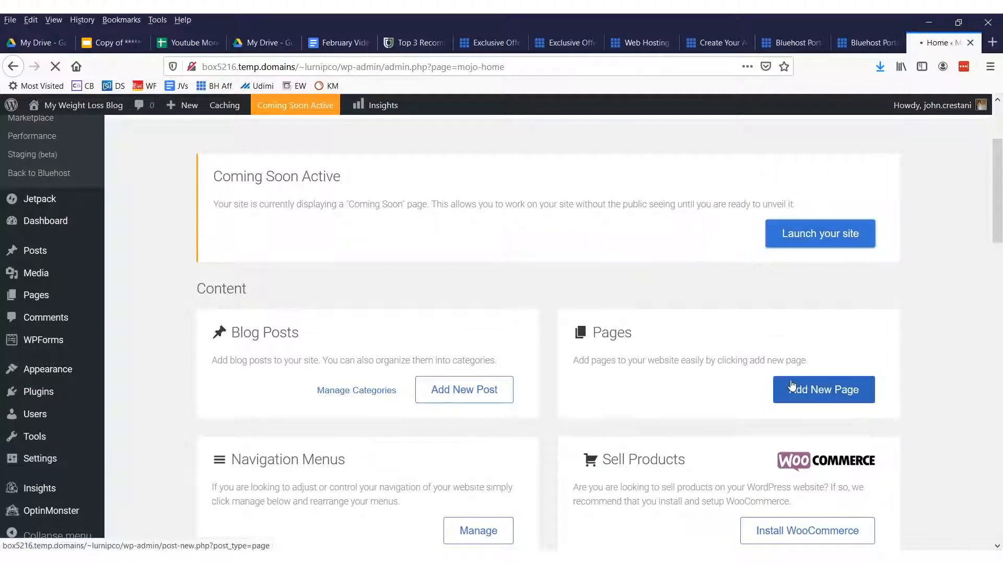